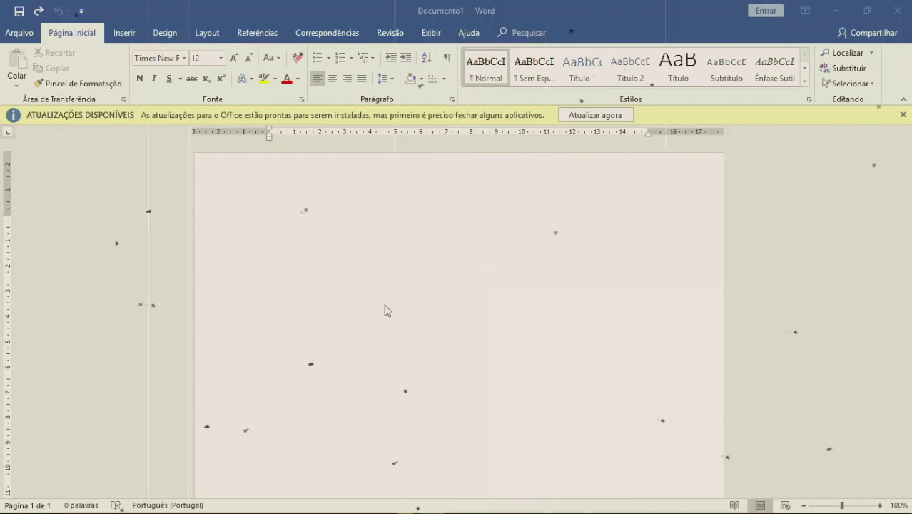
{"action": "scroll", "coordinate": [405, 357], "scroll_direction": "down", "scroll_amount": 5}
{"action": "scroll", "coordinate": [404, 353], "scroll_direction": "down", "scroll_amount": 3}
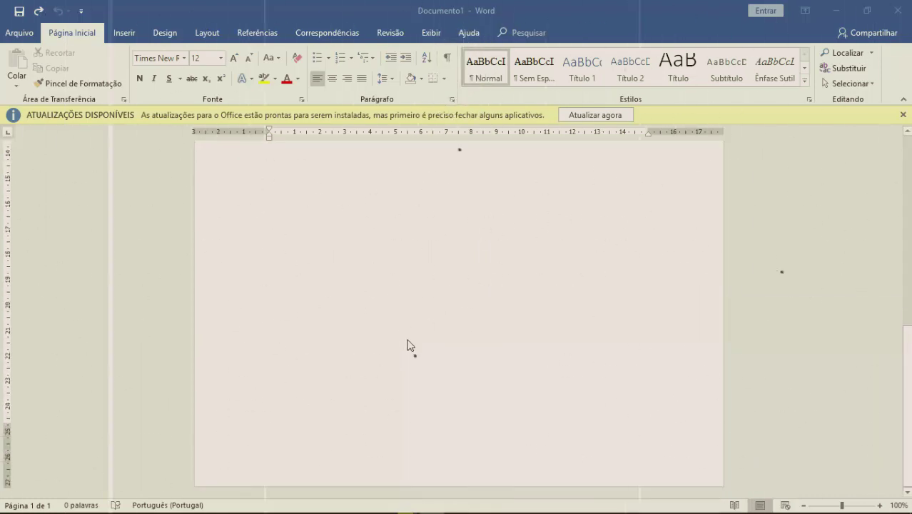
{"action": "left_click_drag", "start_coordinate": [907, 395], "coordinate": [900, 207]}
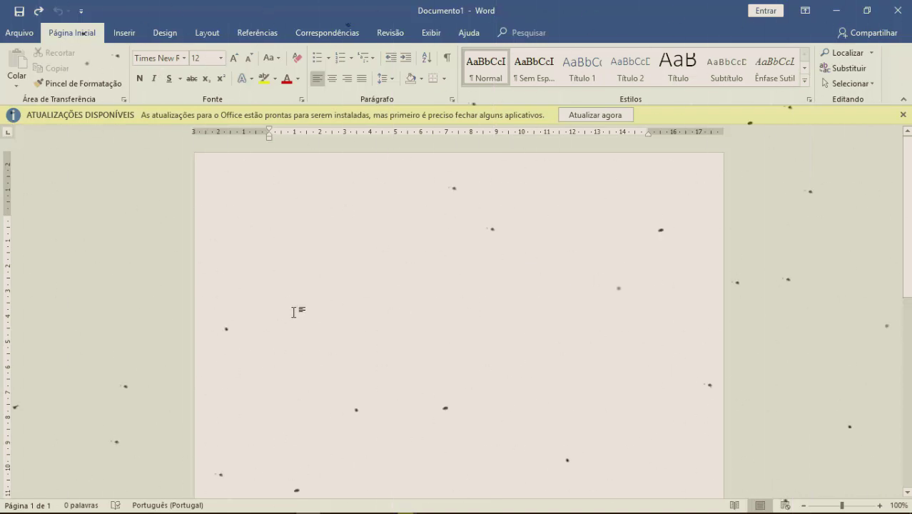
{"action": "scroll", "coordinate": [305, 258], "scroll_direction": "down", "scroll_amount": 8}
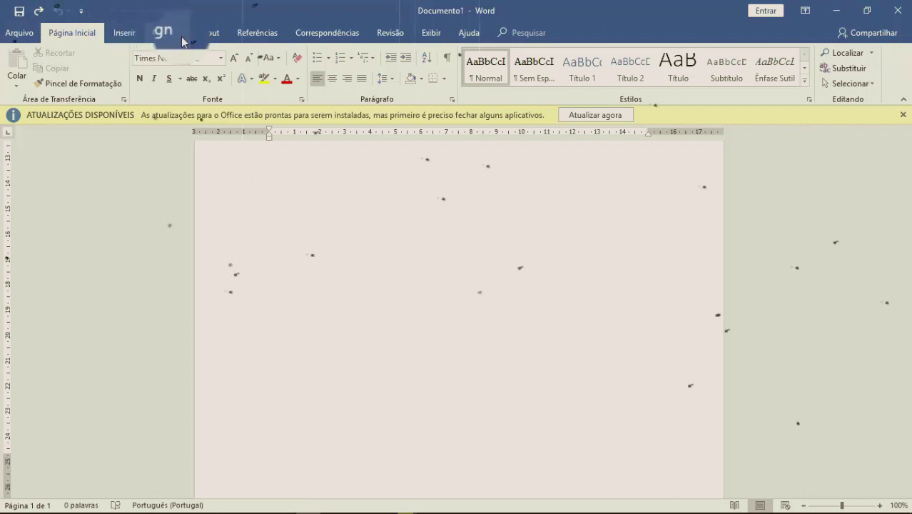
Step: Insert a table with two columns and two rows into the blank document
{"action": "left_click", "coordinate": [124, 32]}
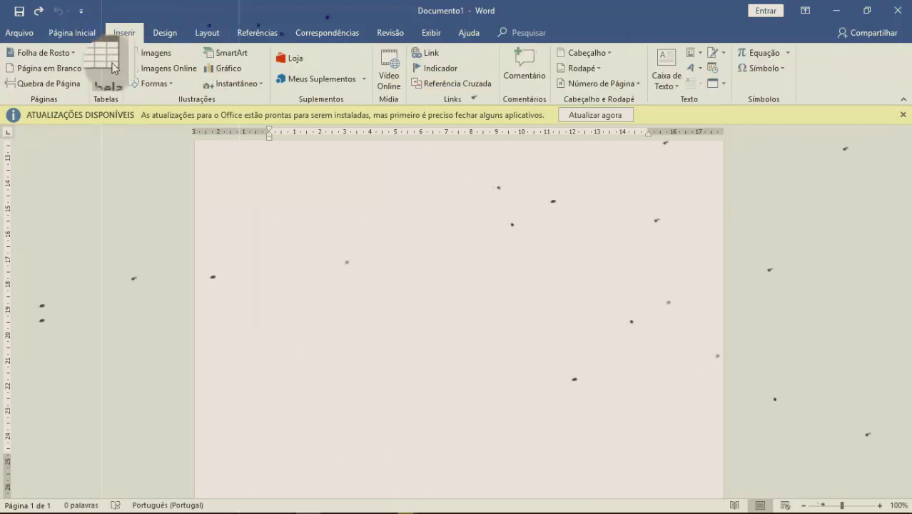
{"action": "left_click", "coordinate": [107, 85]}
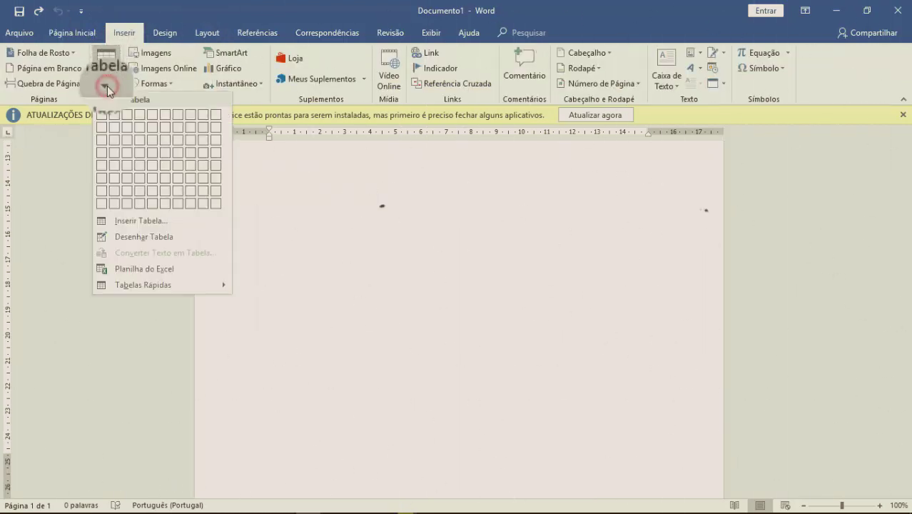
{"action": "left_click", "coordinate": [121, 129]}
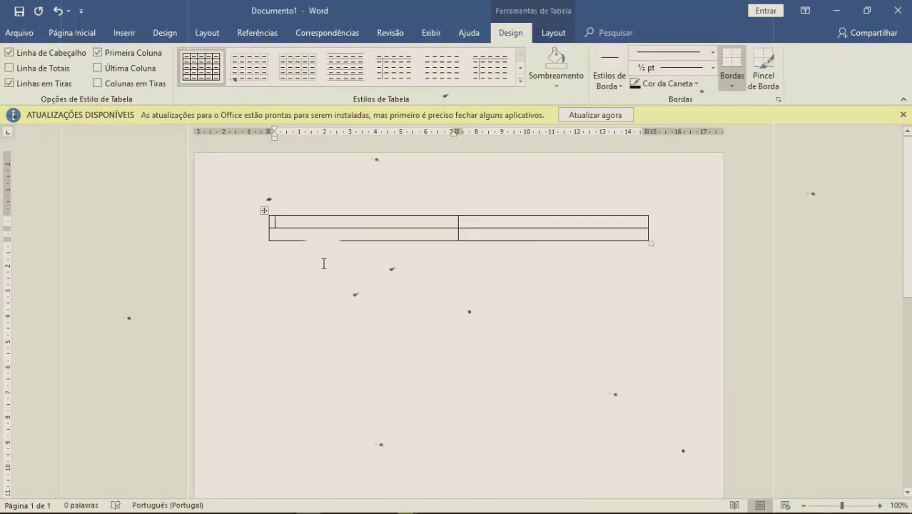
Step: Select the table's first column and clear the selection again
{"action": "left_click", "coordinate": [275, 277]}
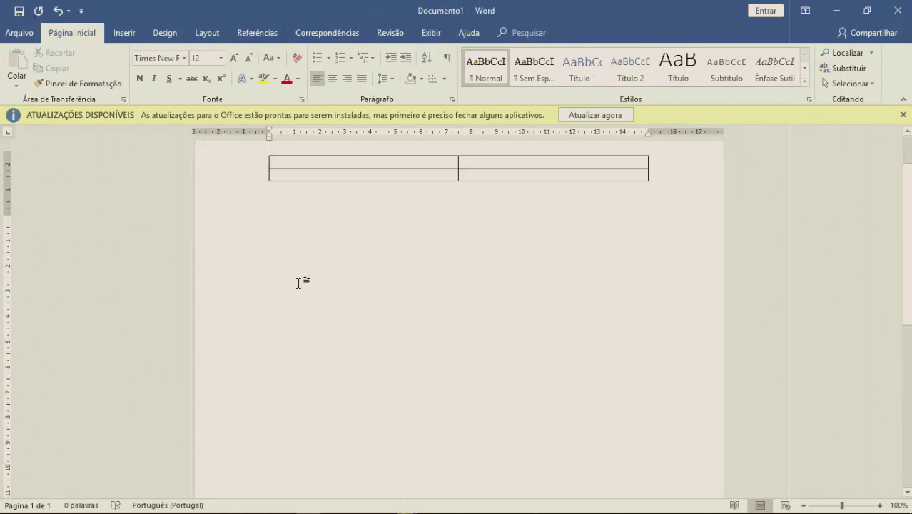
{"action": "left_click", "coordinate": [301, 220]}
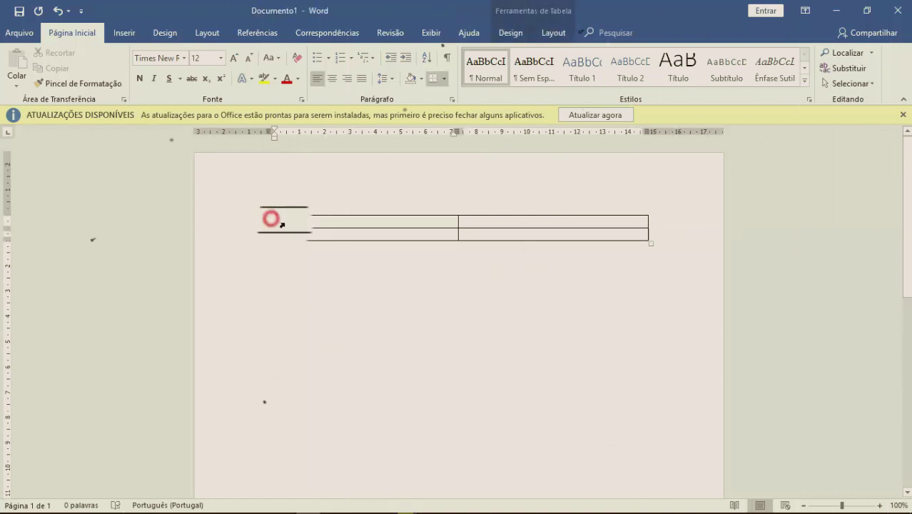
{"action": "left_click", "coordinate": [272, 220]}
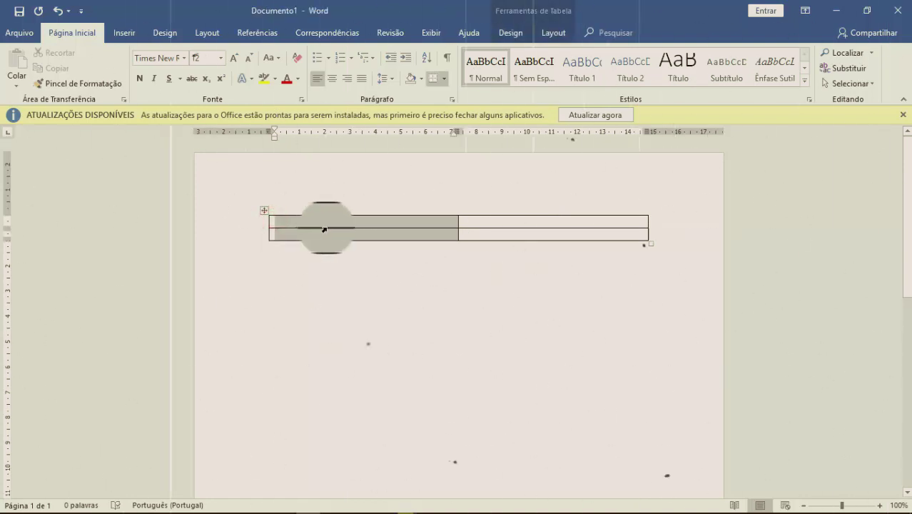
{"action": "left_click", "coordinate": [466, 222]}
{"action": "left_click", "coordinate": [443, 266]}
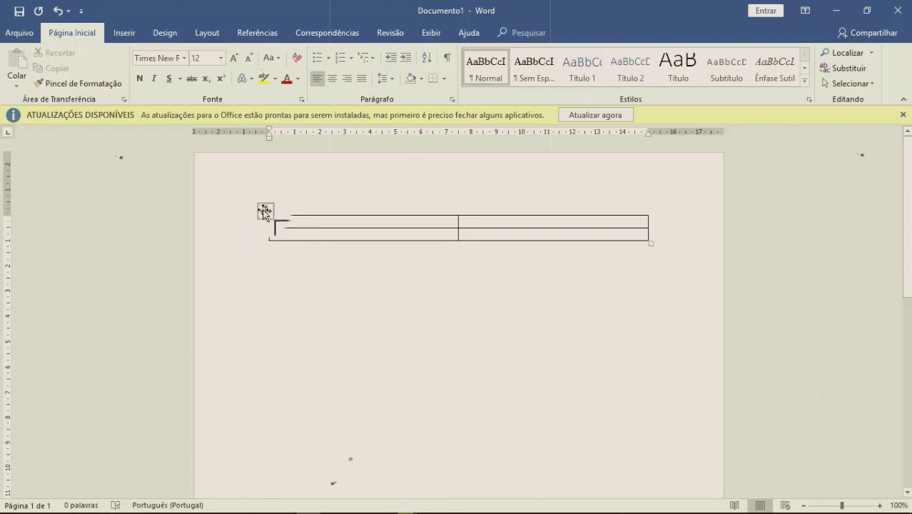
Step: Select the whole table and examine the Design and Layout table tools, including the style options and the data commands
{"action": "left_click", "coordinate": [263, 212]}
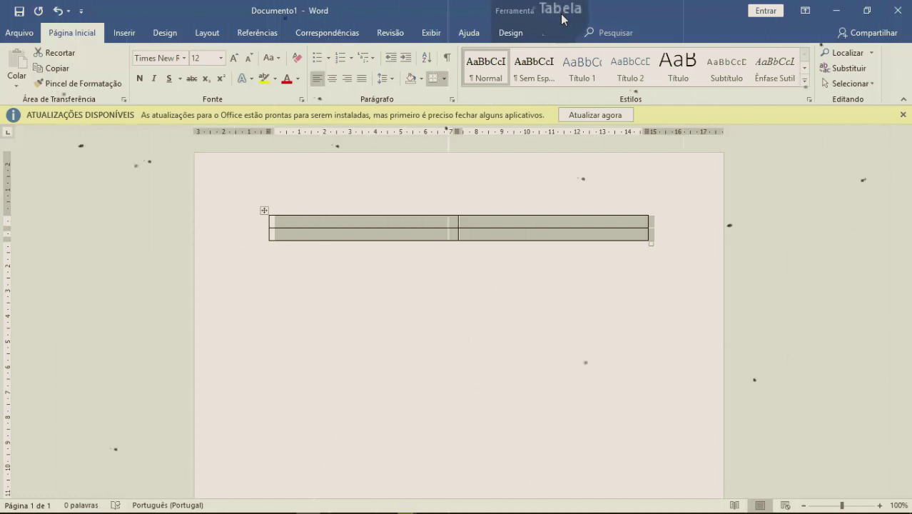
{"action": "left_click", "coordinate": [514, 34]}
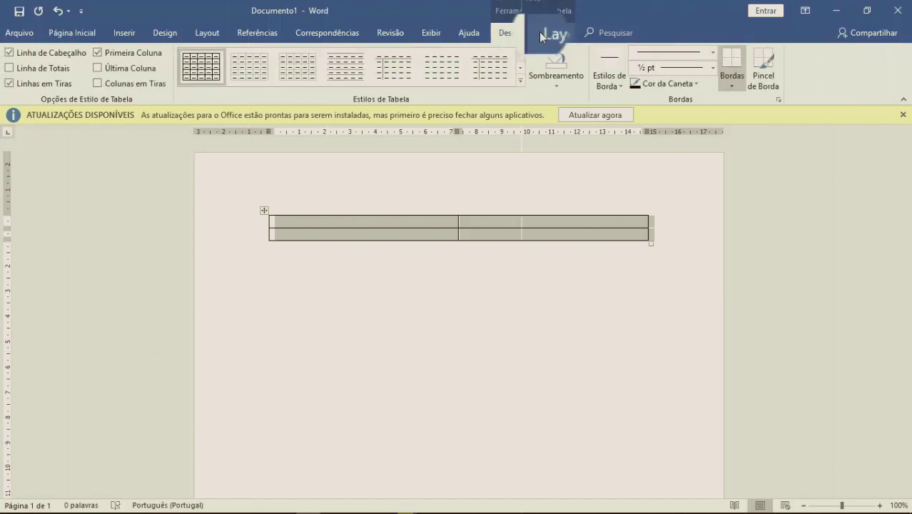
{"action": "left_click", "coordinate": [548, 34]}
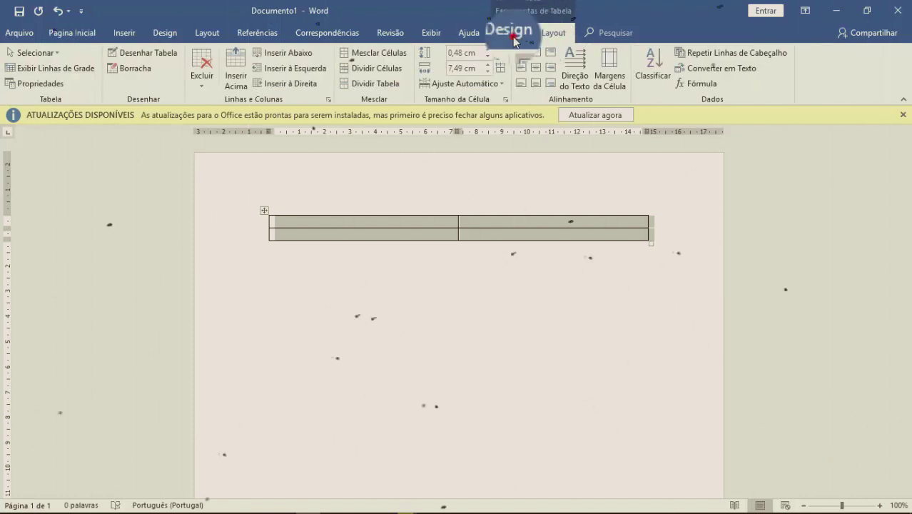
{"action": "left_click", "coordinate": [512, 34]}
{"action": "left_click", "coordinate": [540, 35]}
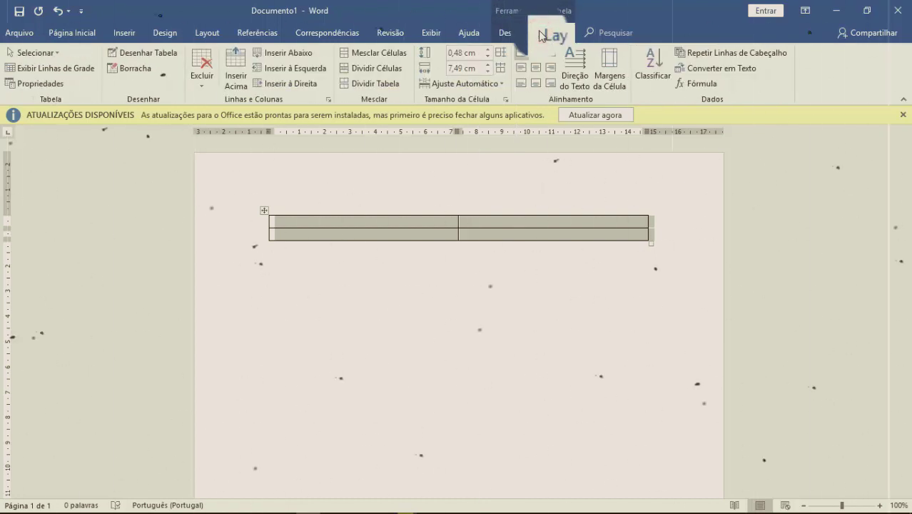
{"action": "left_click", "coordinate": [441, 291]}
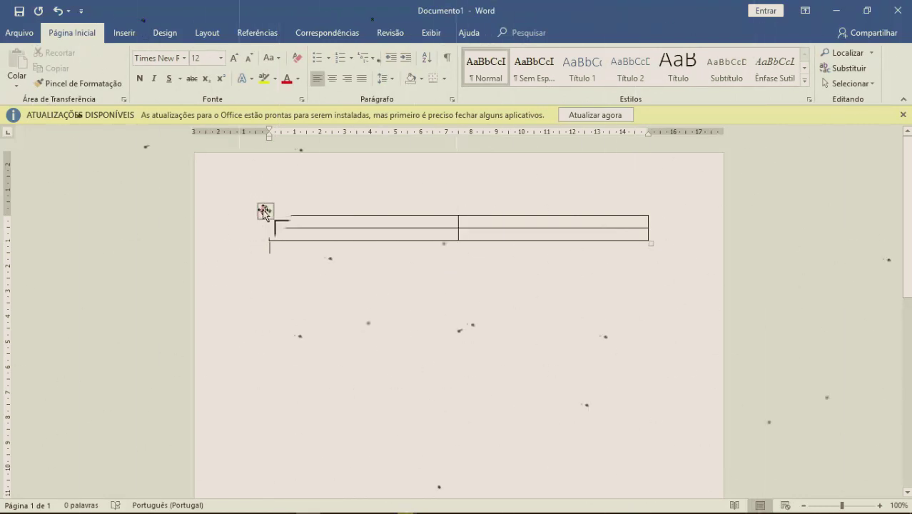
{"action": "left_click", "coordinate": [264, 211]}
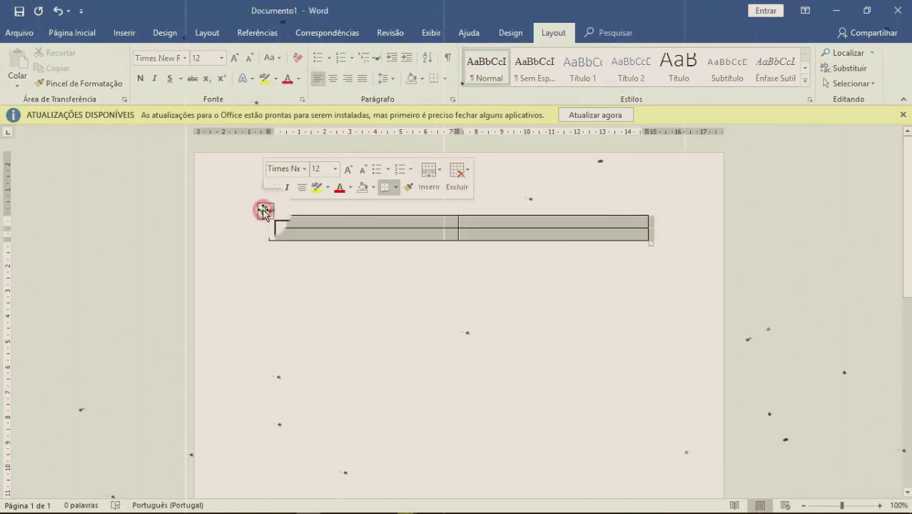
{"action": "left_click", "coordinate": [509, 32]}
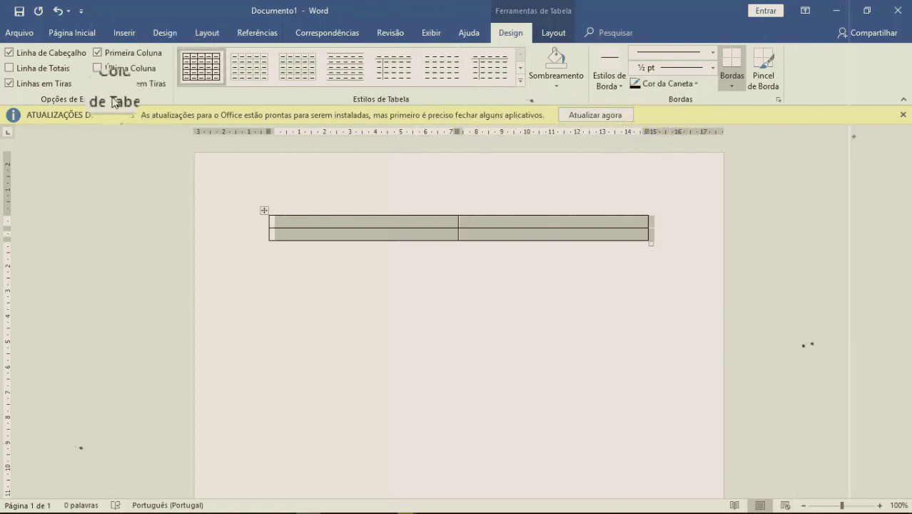
{"action": "left_click", "coordinate": [553, 33]}
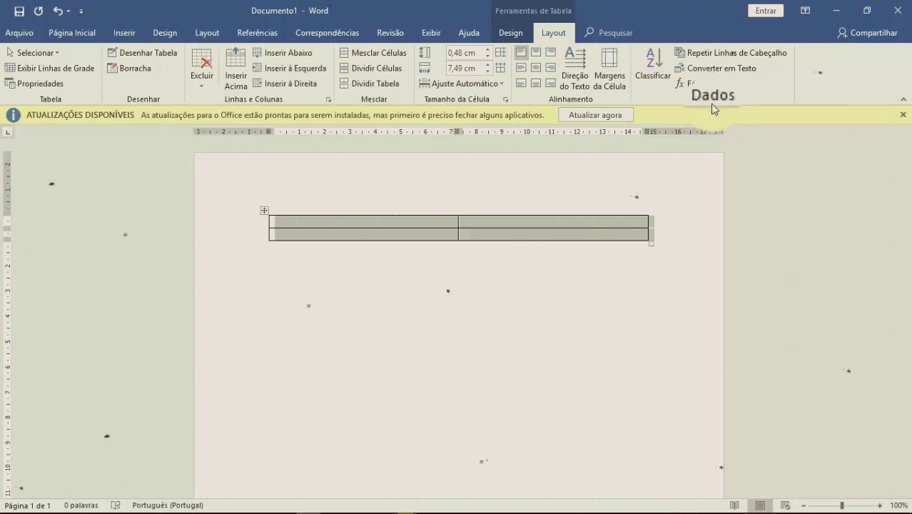
{"action": "left_click", "coordinate": [316, 264]}
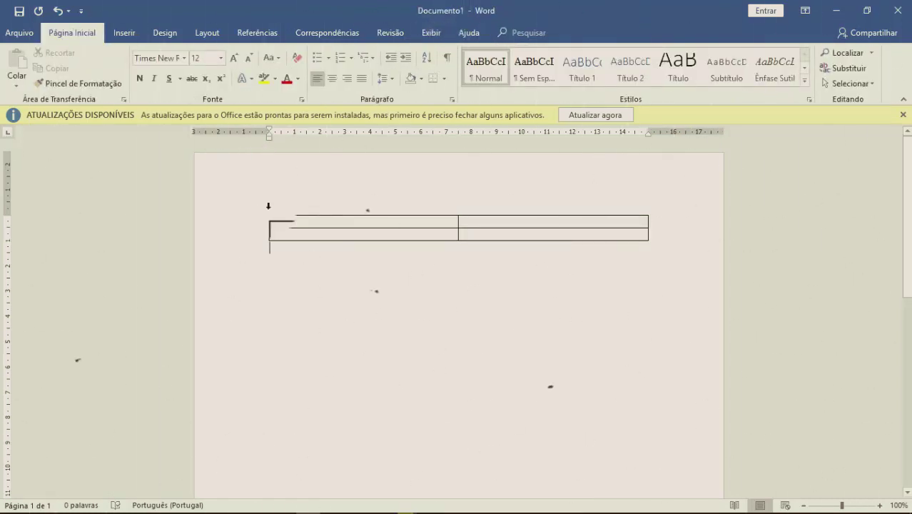
Step: Select the whole table again and review the available options for selecting a cell, column, row or table
{"action": "left_click", "coordinate": [266, 207]}
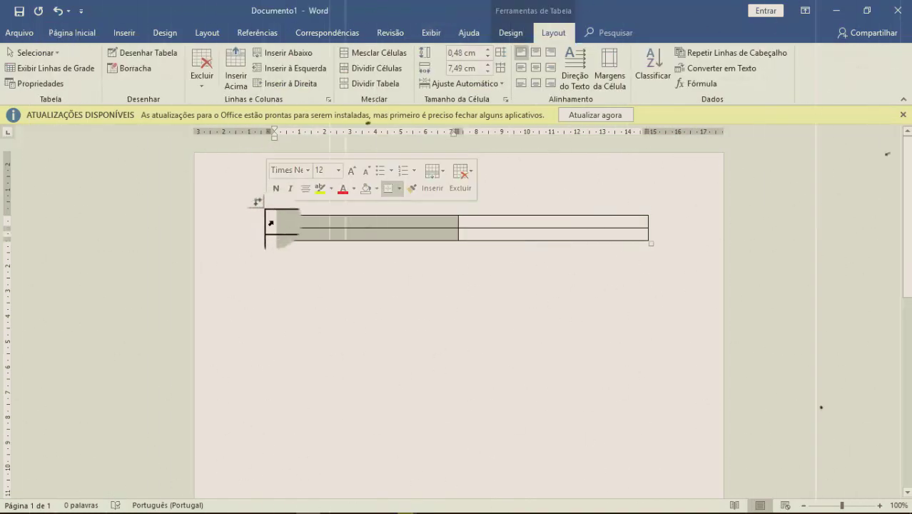
{"action": "left_click", "coordinate": [264, 212]}
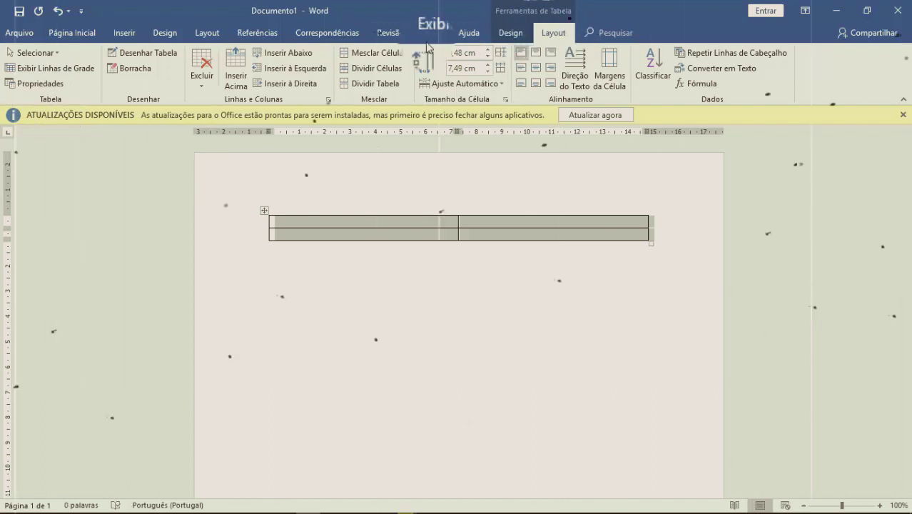
{"action": "left_click", "coordinate": [49, 54]}
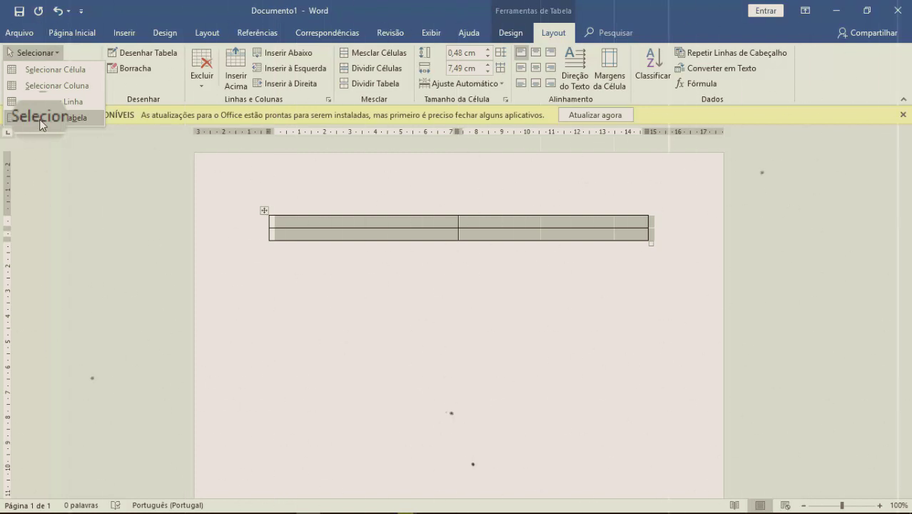
Step: Select the first cell of the table directly in the document, clear it, and select it again with Selecionar Célula
{"action": "left_click", "coordinate": [295, 221]}
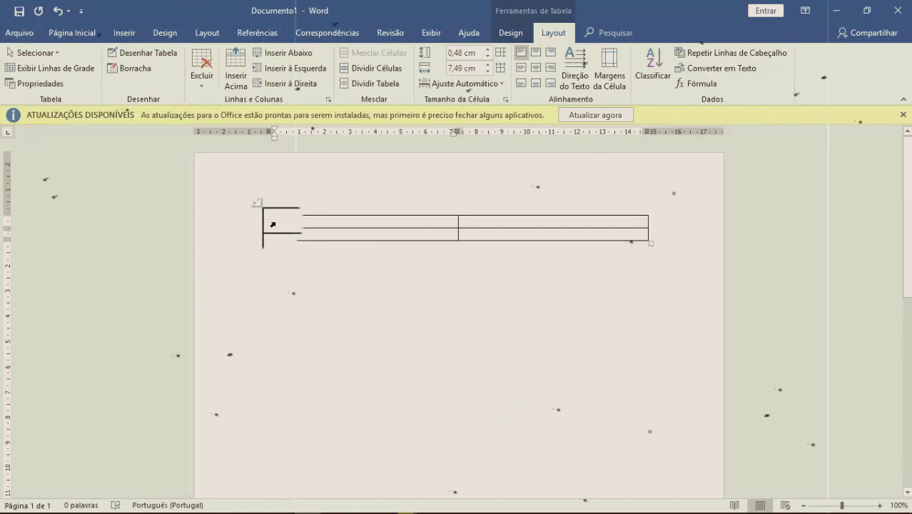
{"action": "left_click", "coordinate": [307, 234]}
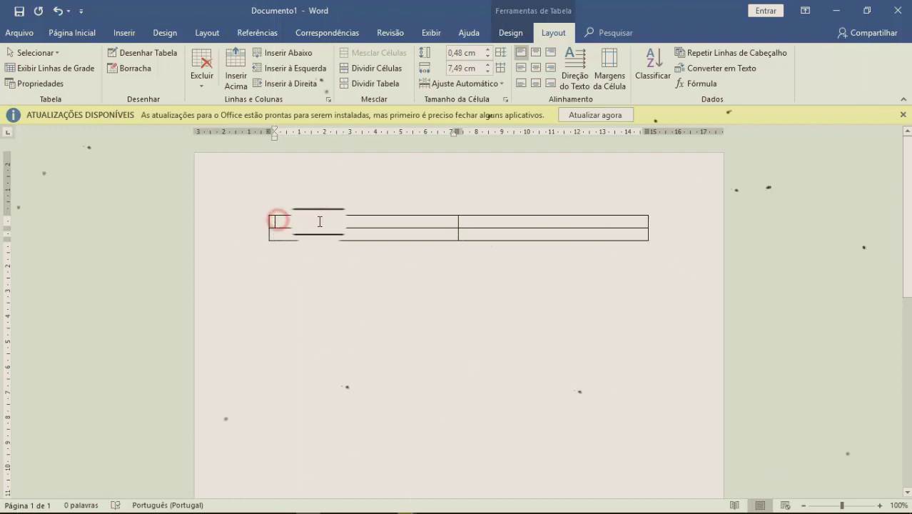
{"action": "left_click", "coordinate": [272, 222]}
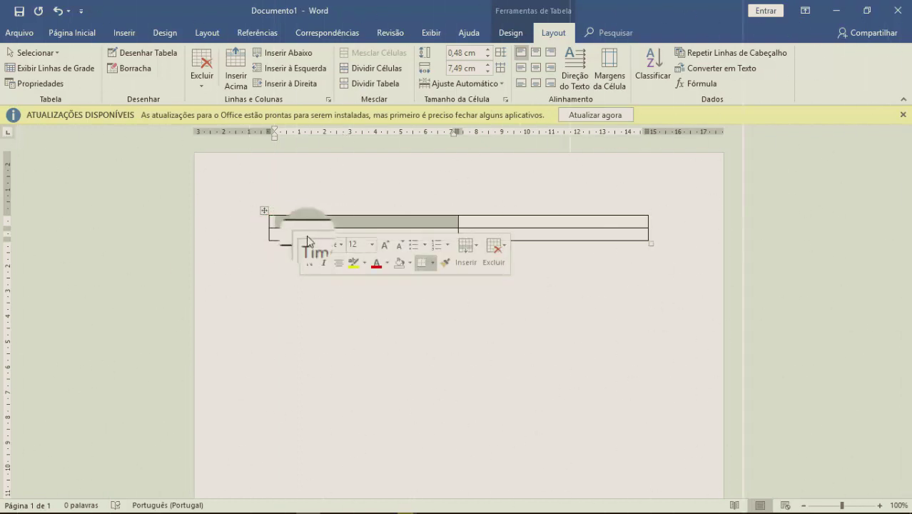
{"action": "left_click", "coordinate": [284, 221]}
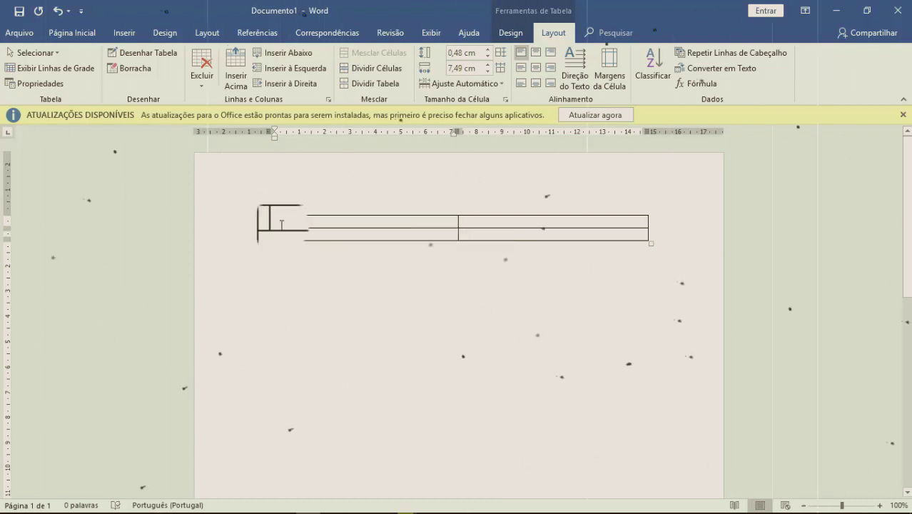
{"action": "left_click", "coordinate": [51, 52]}
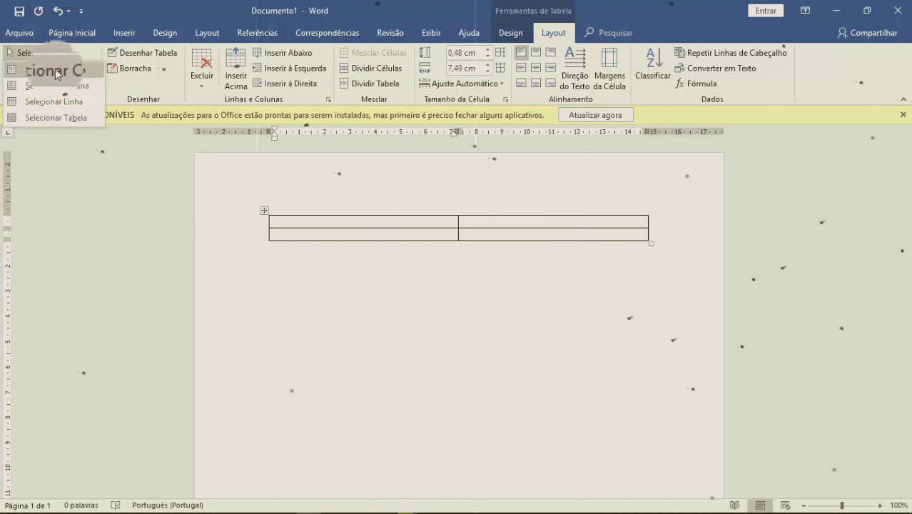
{"action": "left_click", "coordinate": [55, 68]}
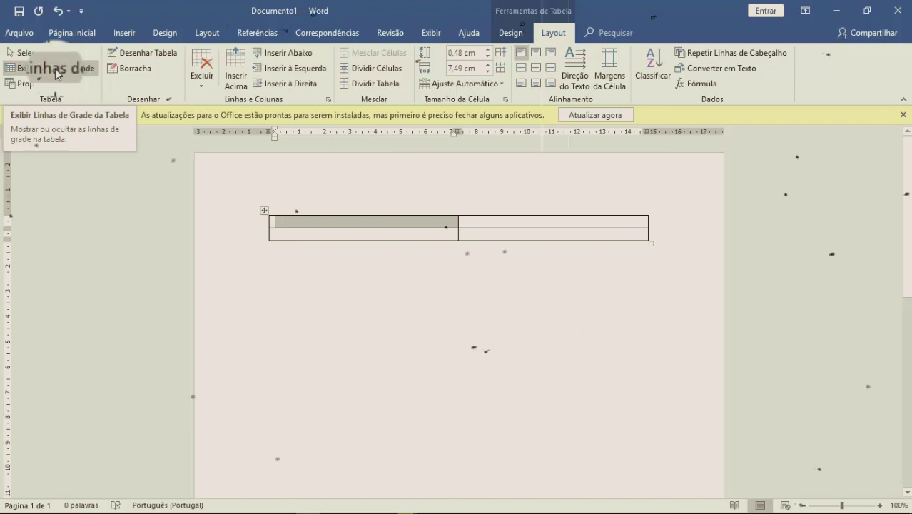
Step: Select the first column with Selecionar Coluna, followed by the entire table with Selecionar Tabela
{"action": "left_click", "coordinate": [58, 54]}
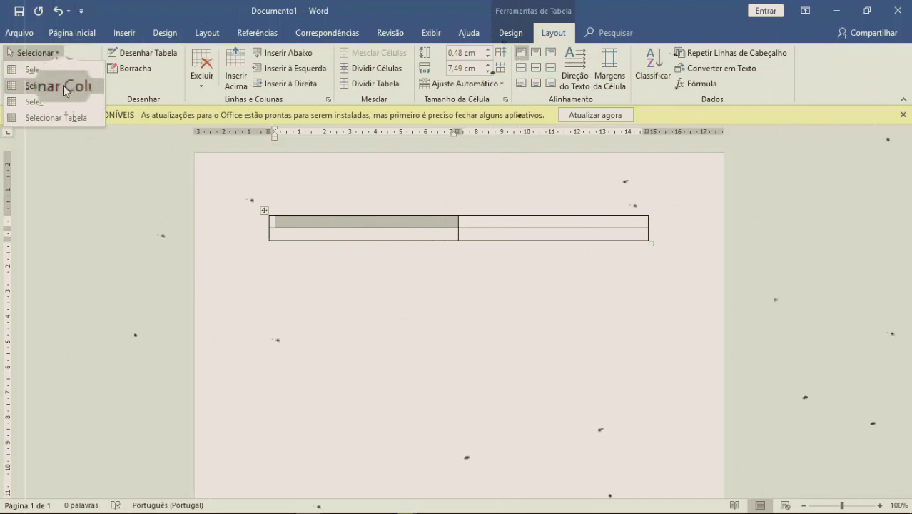
{"action": "left_click", "coordinate": [63, 88]}
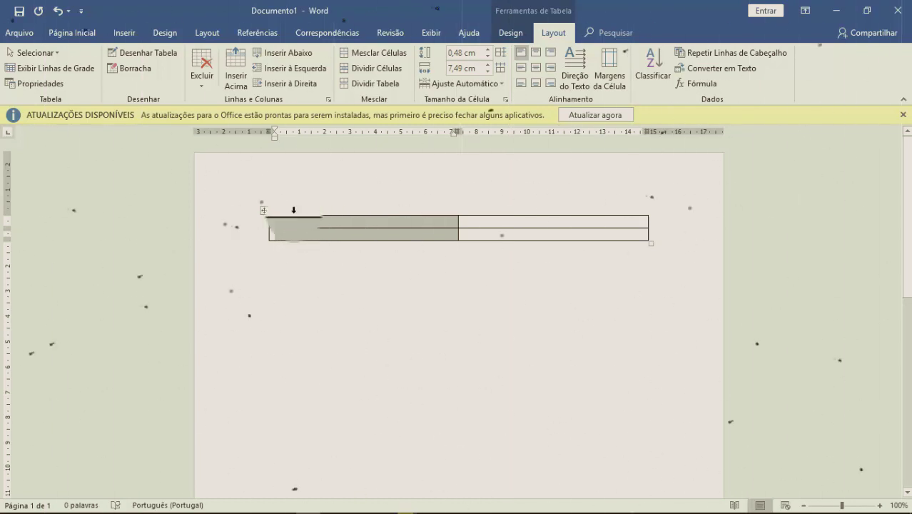
{"action": "left_click", "coordinate": [56, 52]}
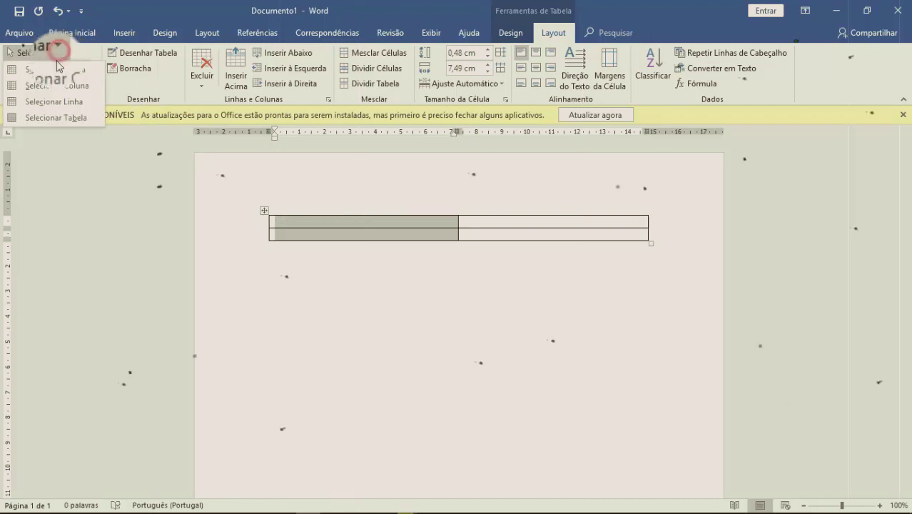
{"action": "left_click", "coordinate": [56, 117]}
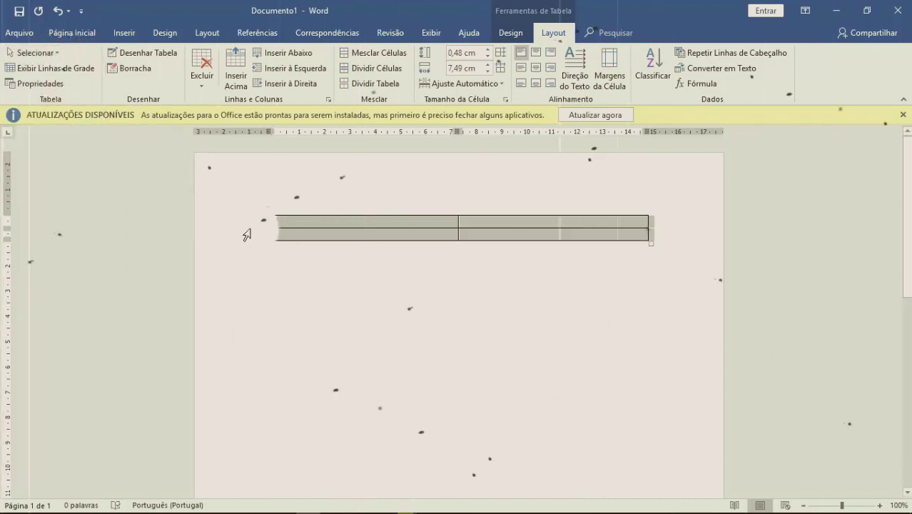
Step: Place the cursor in the first cell and select the table's whole first row with Selecionar Linha
{"action": "left_click", "coordinate": [294, 223]}
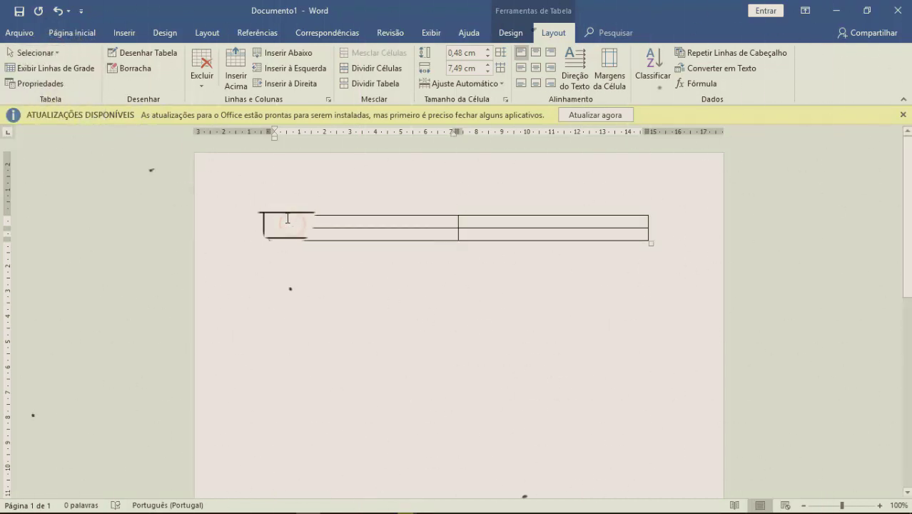
{"action": "left_click", "coordinate": [34, 52]}
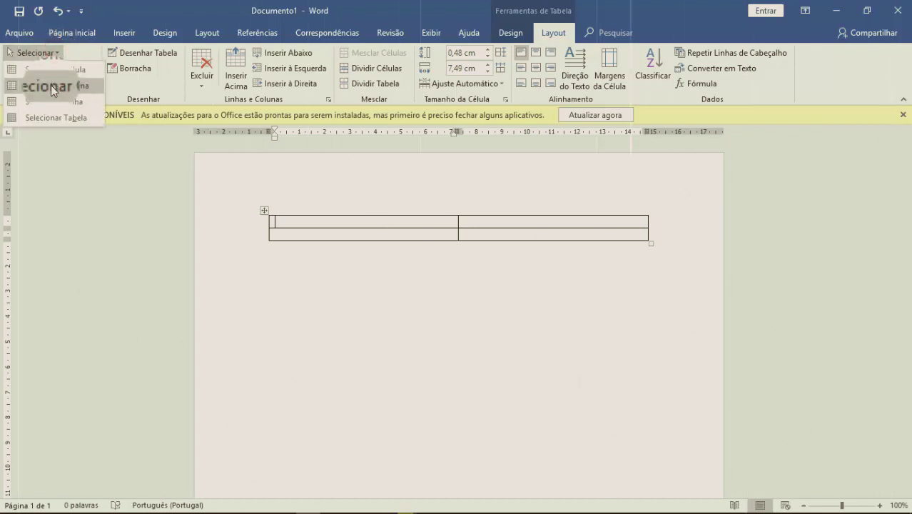
{"action": "left_click", "coordinate": [51, 85]}
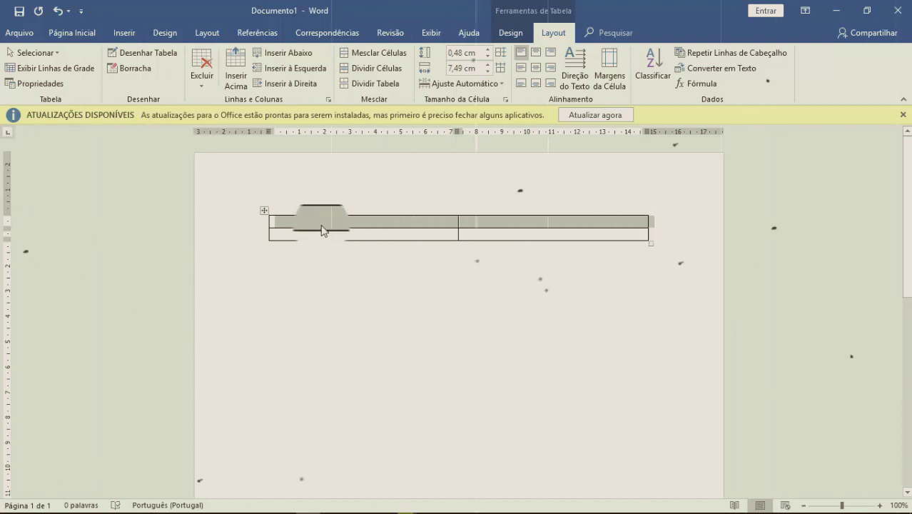
Step: Place the cursor in the first cell, select the whole table with Selecionar Tabela, and clear the selection
{"action": "left_click", "coordinate": [285, 224]}
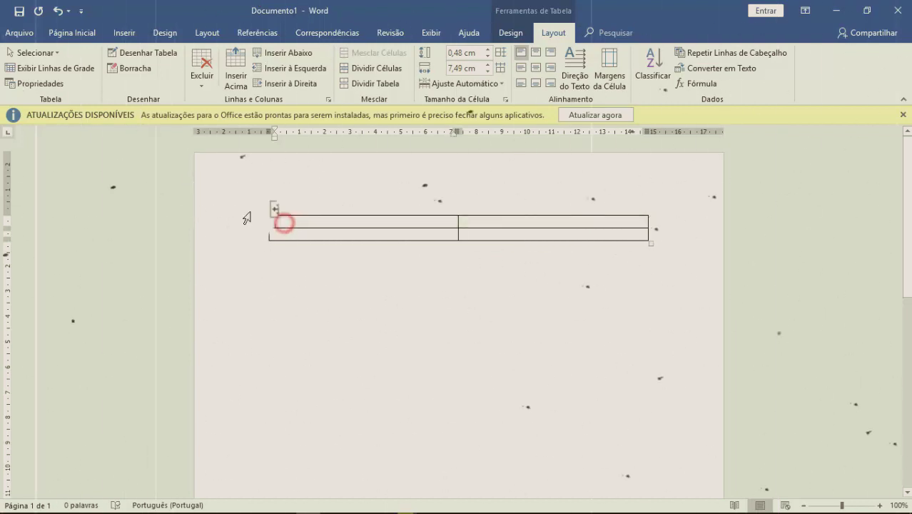
{"action": "left_click", "coordinate": [32, 52]}
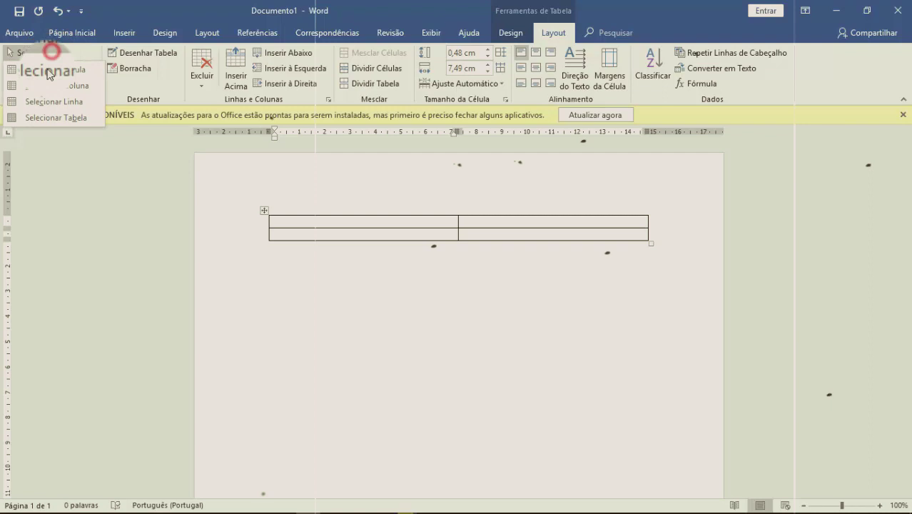
{"action": "left_click", "coordinate": [40, 119]}
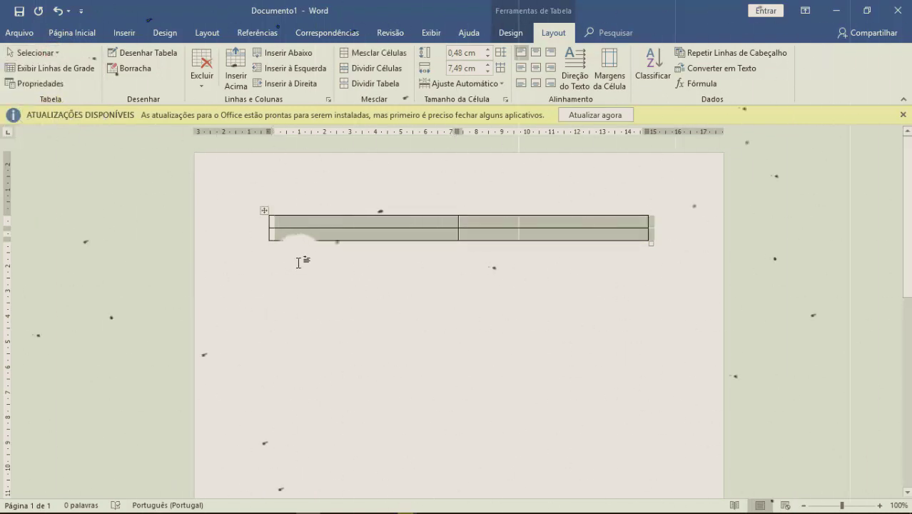
{"action": "left_click", "coordinate": [272, 221]}
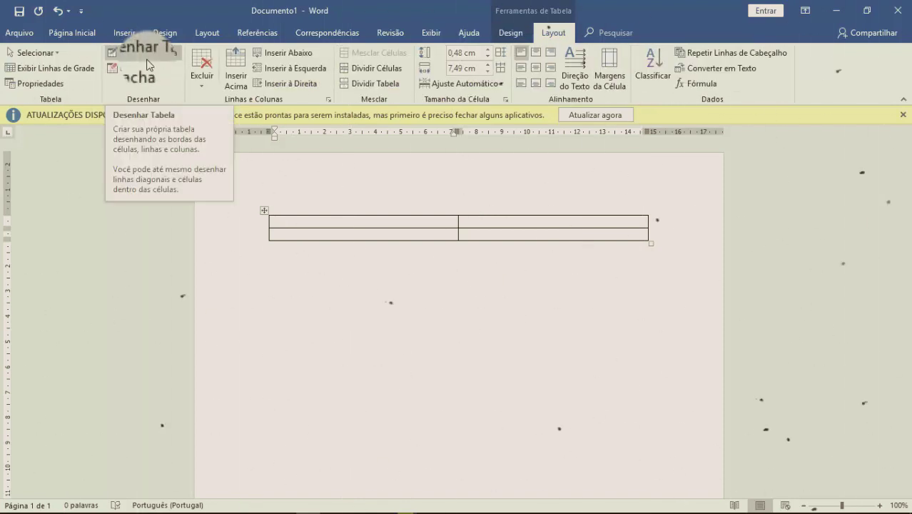
Step: Try Desenhar Tabela by drawing a vertical border through both rows of the first column and a diagonal in its first cell, and undo the drawing
{"action": "left_click", "coordinate": [143, 52]}
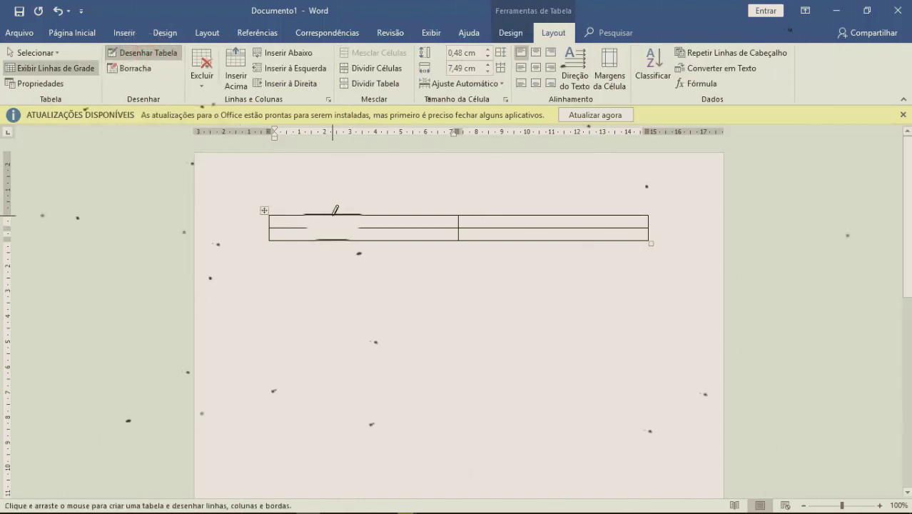
{"action": "left_click_drag", "start_coordinate": [331, 208], "coordinate": [332, 241]}
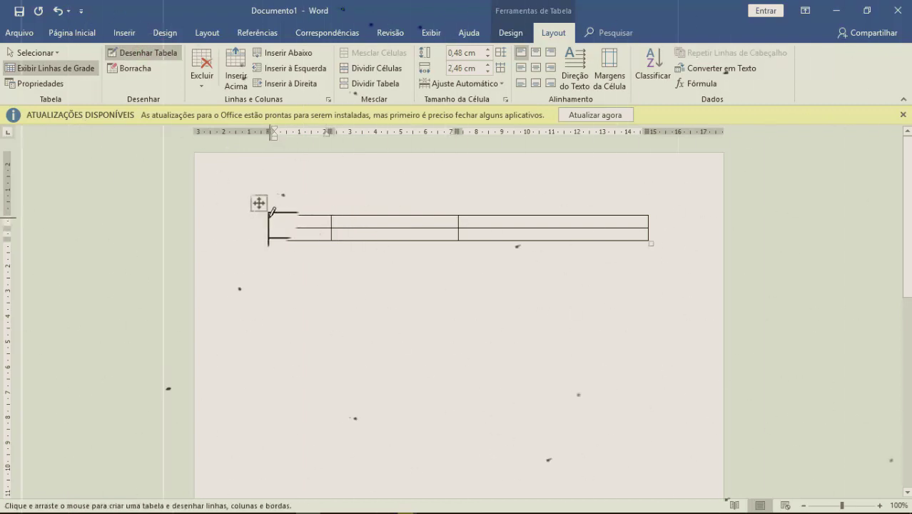
{"action": "left_click_drag", "start_coordinate": [271, 213], "coordinate": [331, 237]}
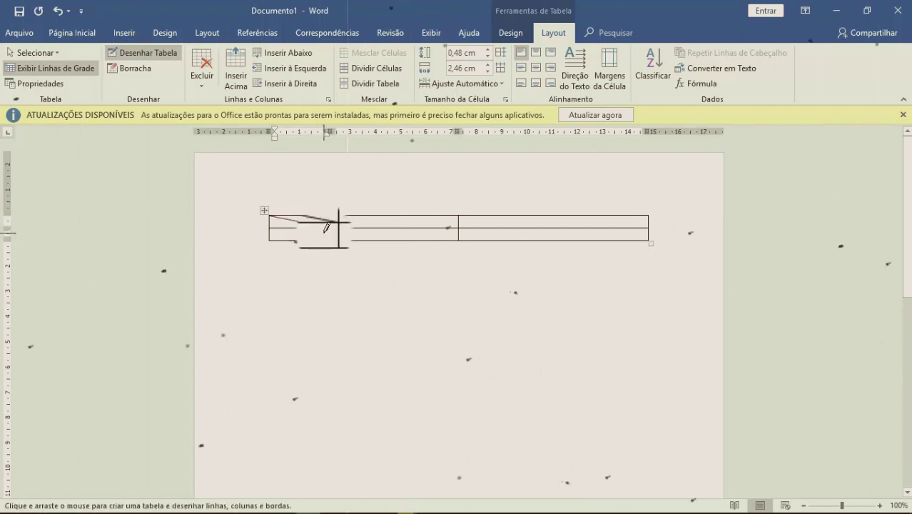
{"action": "key", "text": "ctrl+z"}
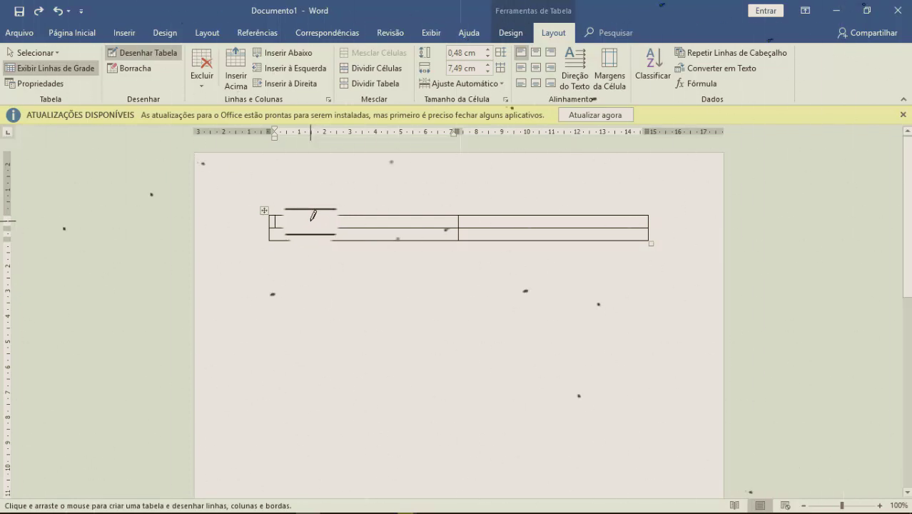
Step: Try inserting a row below the table's first row twice, undoing each insertion
{"action": "left_click", "coordinate": [287, 59]}
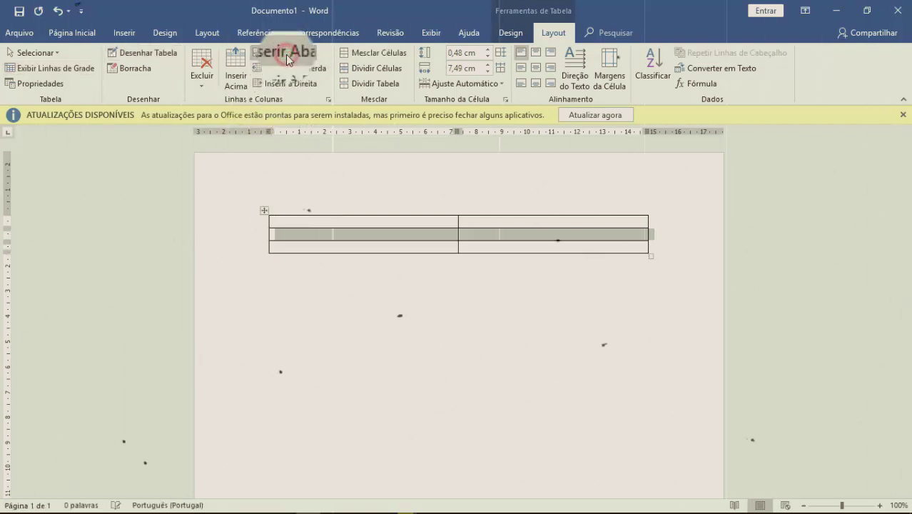
{"action": "left_click", "coordinate": [57, 11]}
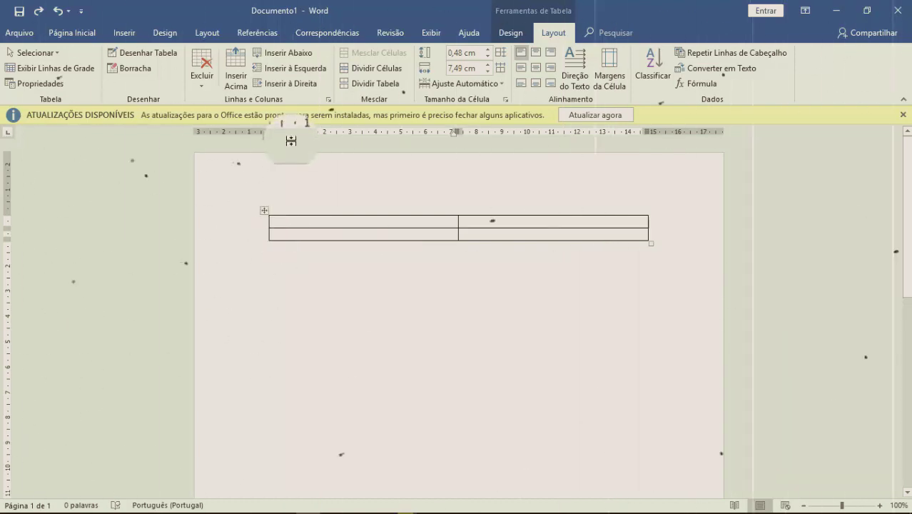
{"action": "left_click", "coordinate": [299, 53]}
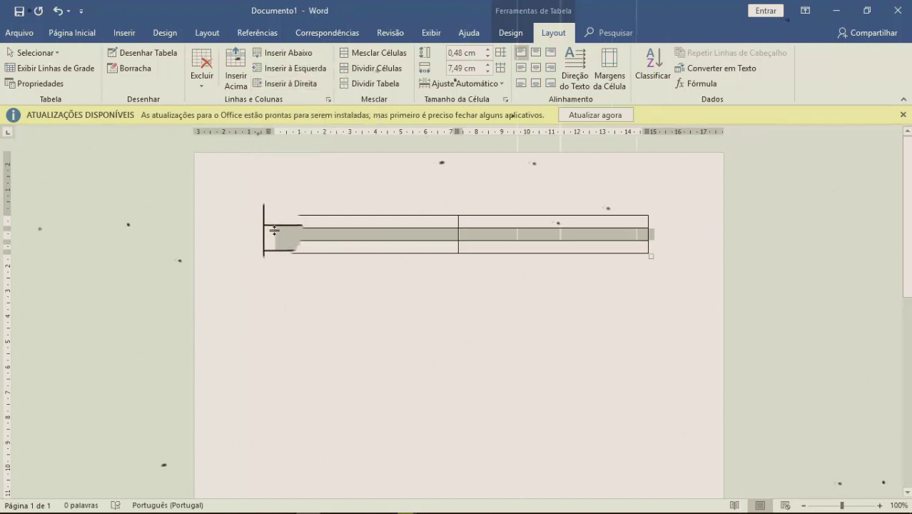
{"action": "mouse_move", "coordinate": [264, 230]}
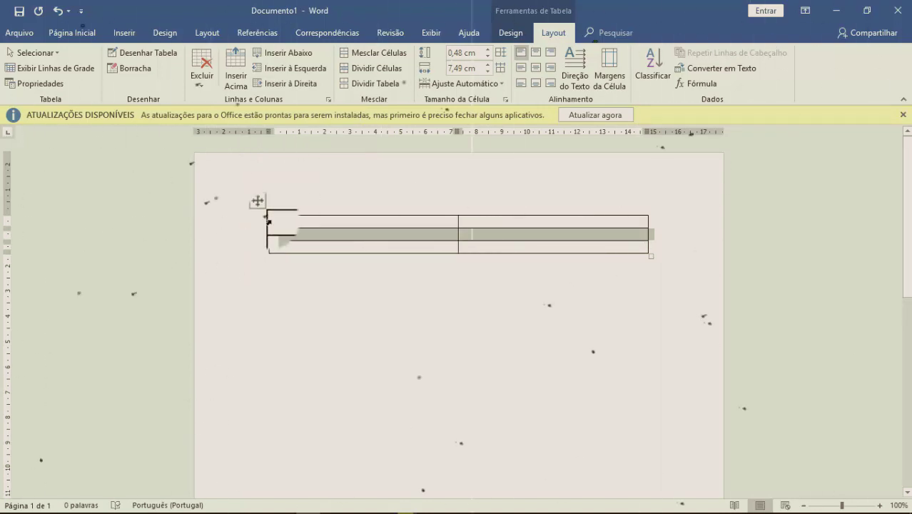
{"action": "left_click", "coordinate": [57, 11]}
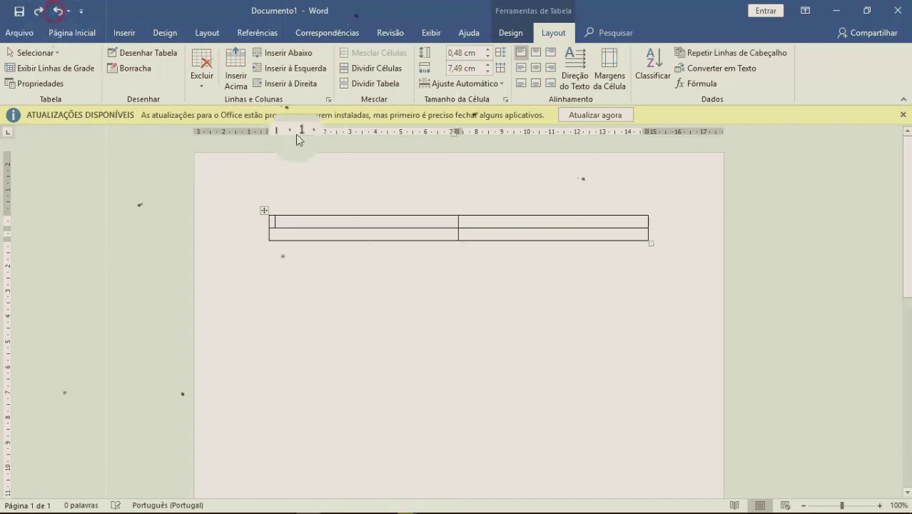
Step: Insert one column before the table's first column and two columns after the newly inserted one
{"action": "left_click", "coordinate": [274, 70]}
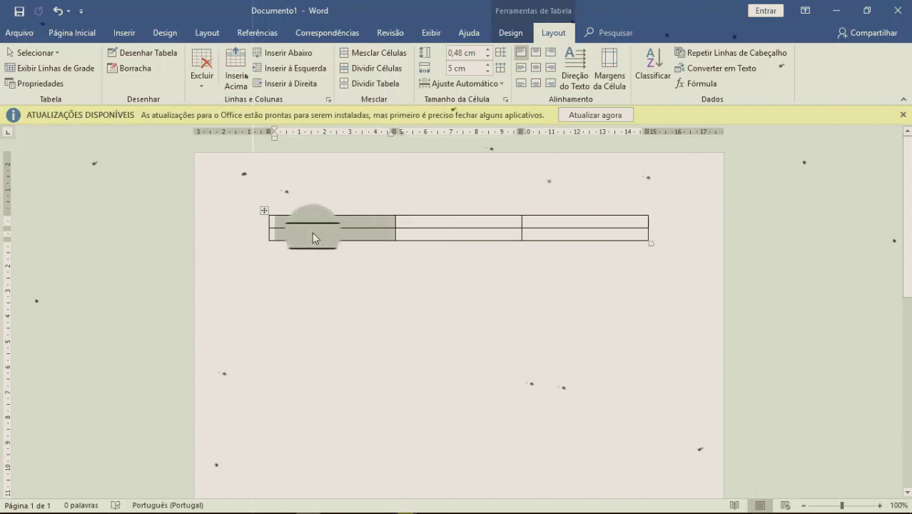
{"action": "left_click", "coordinate": [292, 86]}
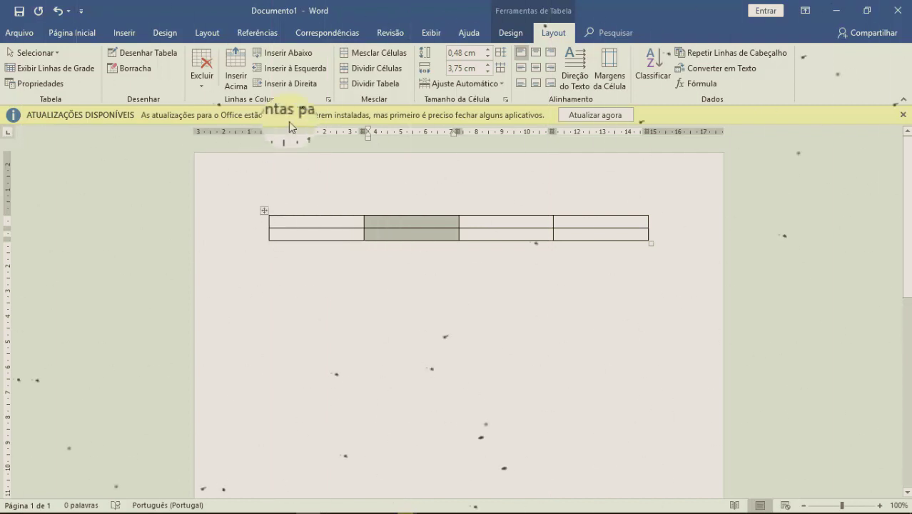
{"action": "left_click", "coordinate": [274, 87]}
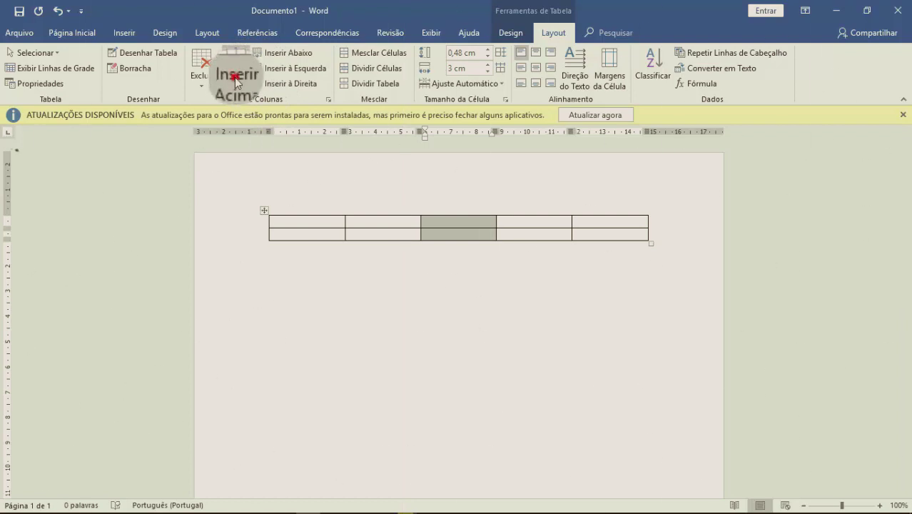
Step: Insert six rows above the existing rows and place the cursor in a cell of the second column
{"action": "left_click", "coordinate": [237, 80]}
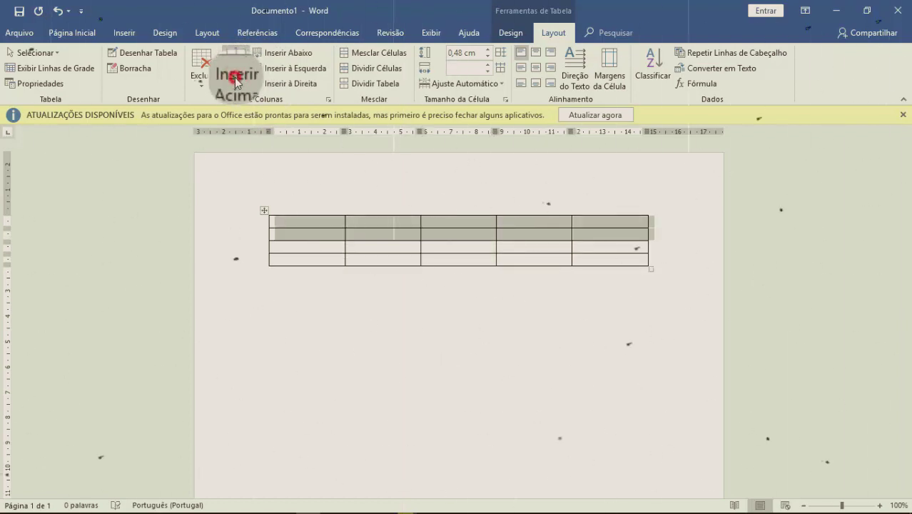
{"action": "left_click", "coordinate": [236, 80]}
{"action": "left_click", "coordinate": [236, 80]}
{"action": "left_click", "coordinate": [363, 298]}
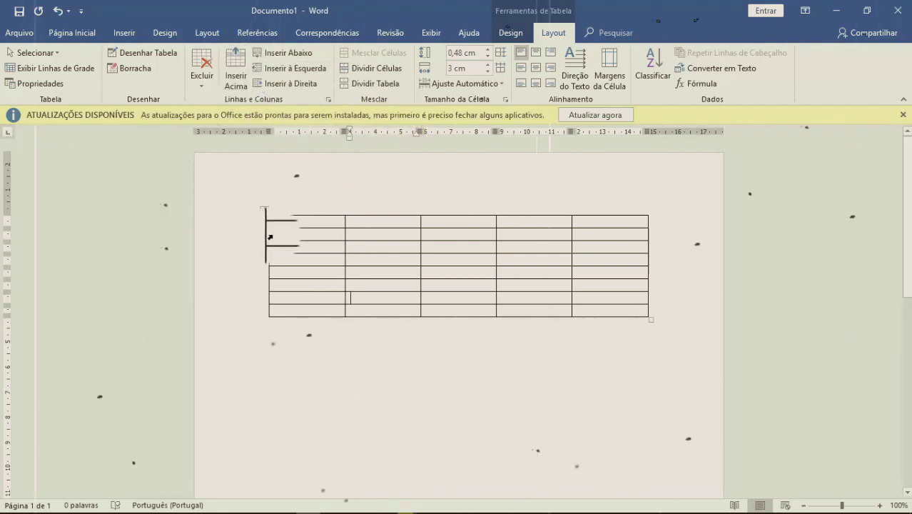
Step: Merge all five cells of the table's second row into one cell
{"action": "left_click_drag", "start_coordinate": [270, 234], "coordinate": [637, 240]}
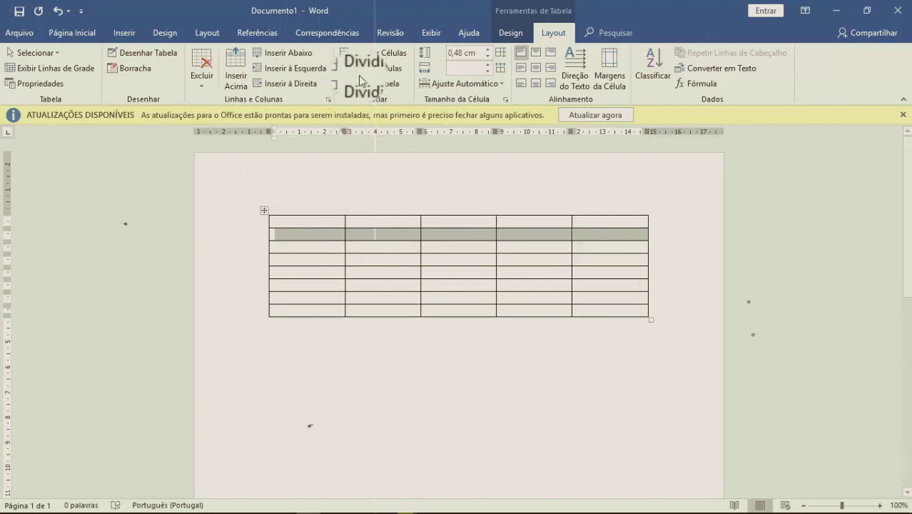
{"action": "left_click", "coordinate": [371, 57]}
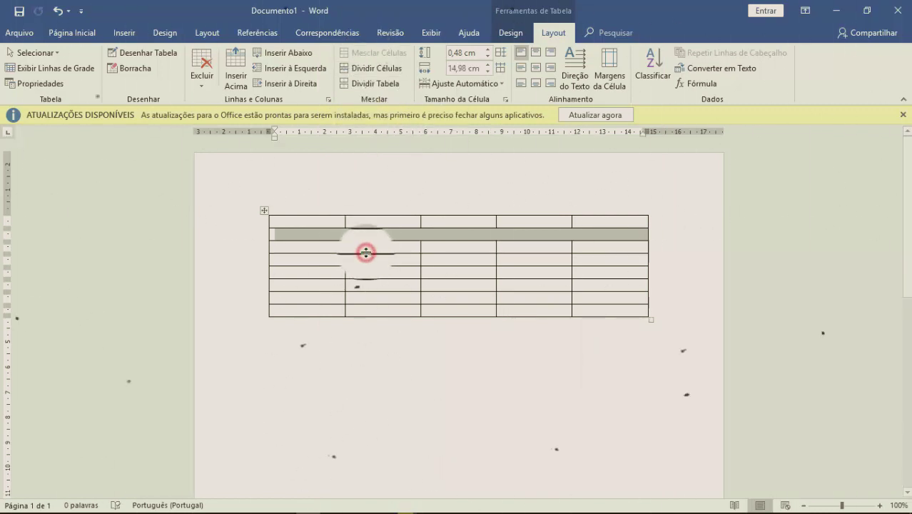
{"action": "left_click", "coordinate": [305, 248]}
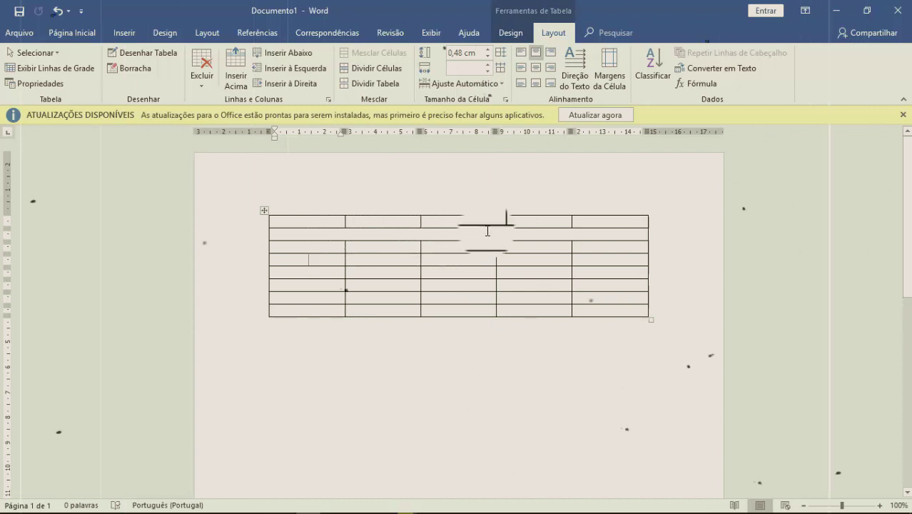
Step: Split the cells of the table's third row into 10 columns and 1 row with Dividir Células
{"action": "left_click", "coordinate": [289, 248]}
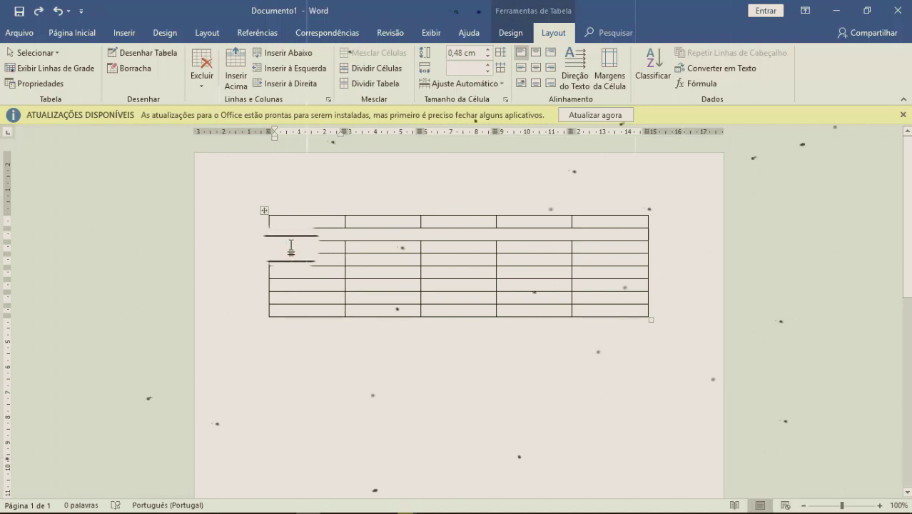
{"action": "left_click_drag", "start_coordinate": [271, 248], "coordinate": [600, 247]}
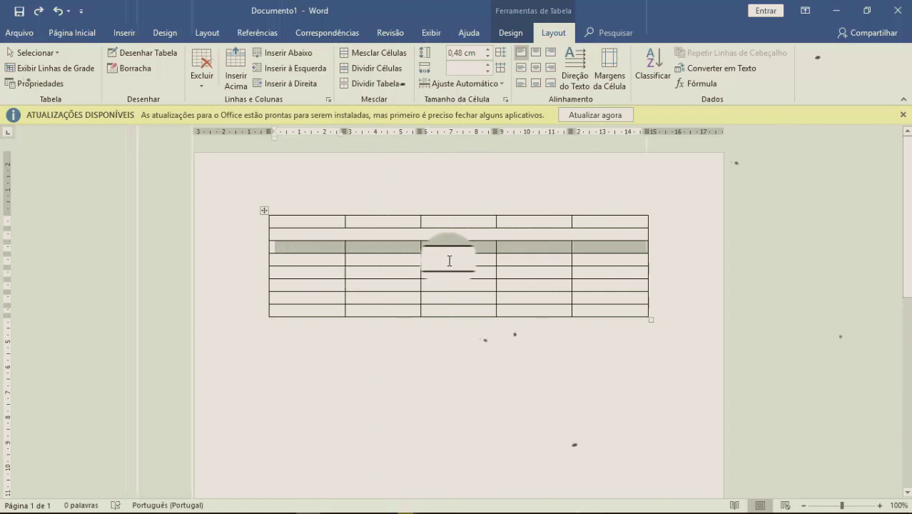
{"action": "left_click", "coordinate": [360, 69]}
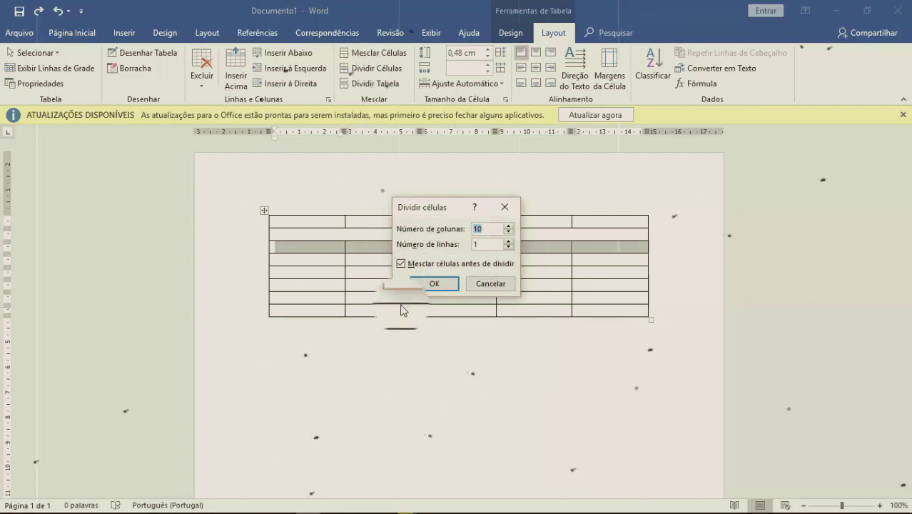
{"action": "left_click", "coordinate": [401, 263]}
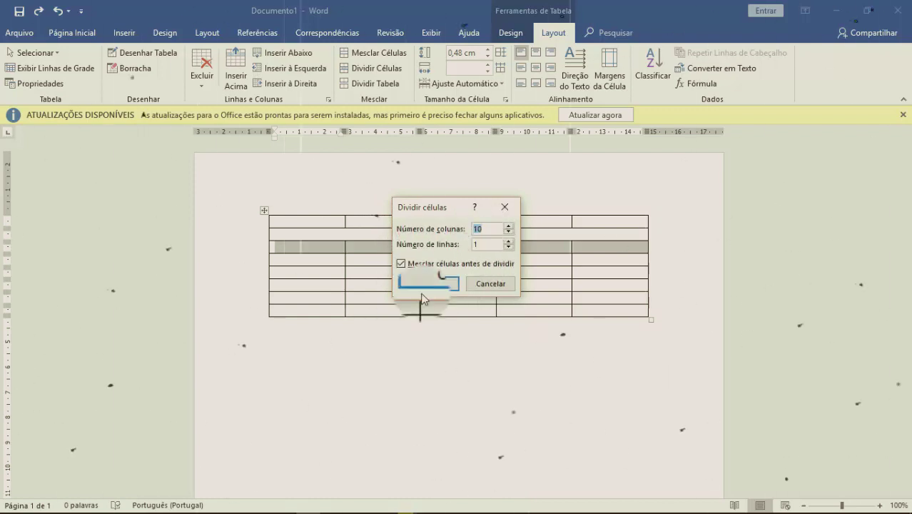
{"action": "left_click", "coordinate": [434, 283]}
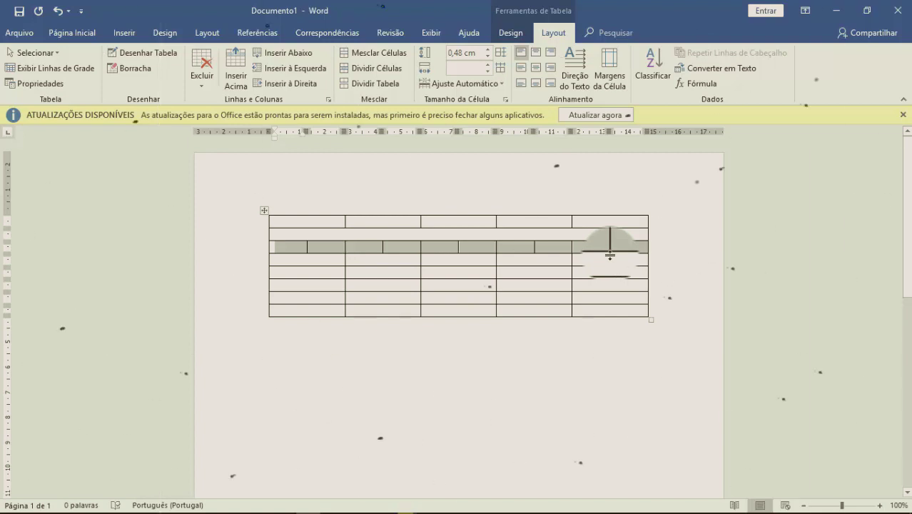
Step: Split the table in two so that its fifth row starts the second table
{"action": "mouse_move", "coordinate": [265, 271]}
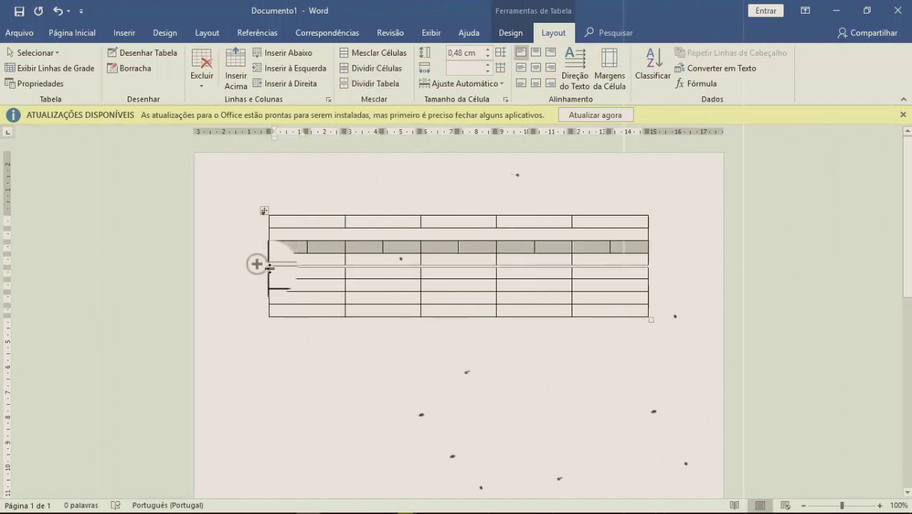
{"action": "left_click", "coordinate": [267, 272]}
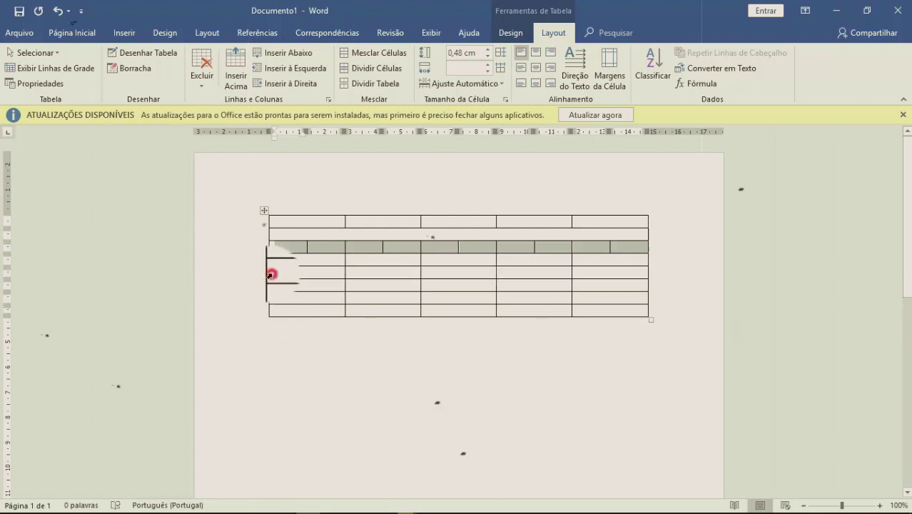
{"action": "left_click_drag", "start_coordinate": [294, 275], "coordinate": [607, 278]}
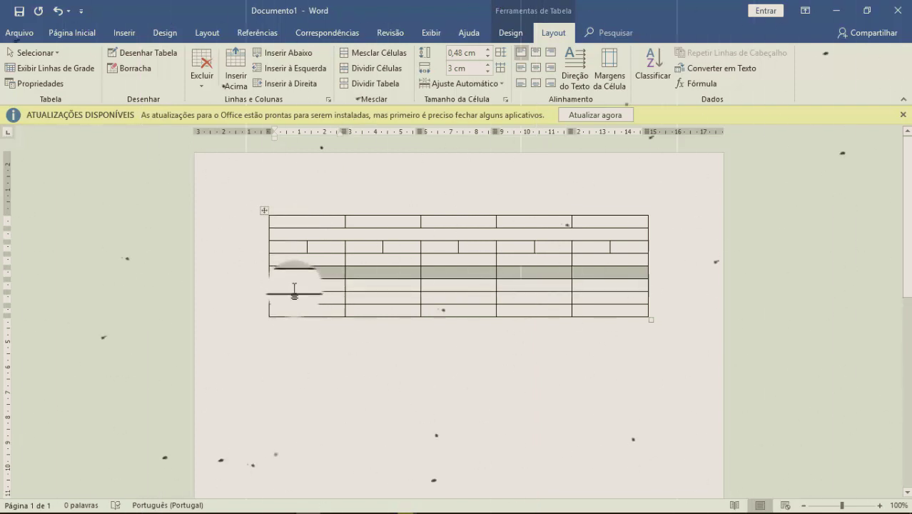
{"action": "left_click", "coordinate": [379, 86]}
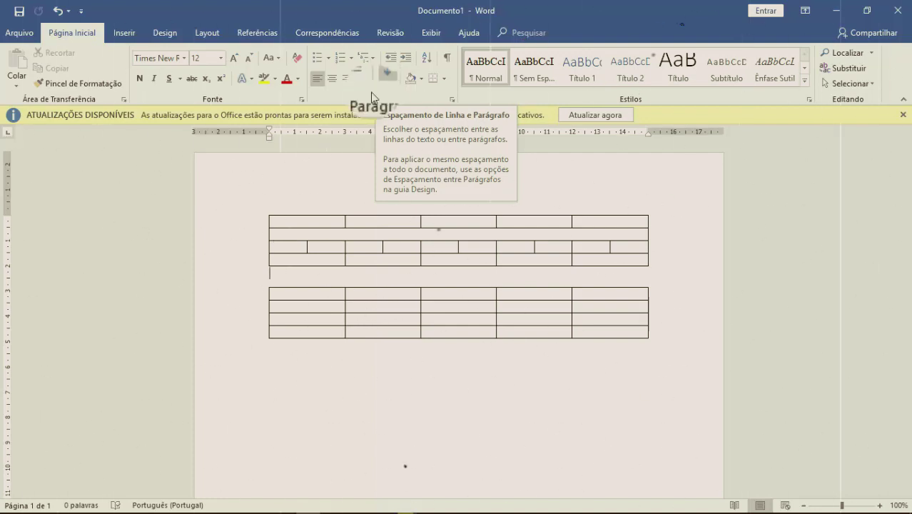
Step: Select the entire lower table and then the entire upper table to check that they are independent
{"action": "left_click", "coordinate": [276, 296]}
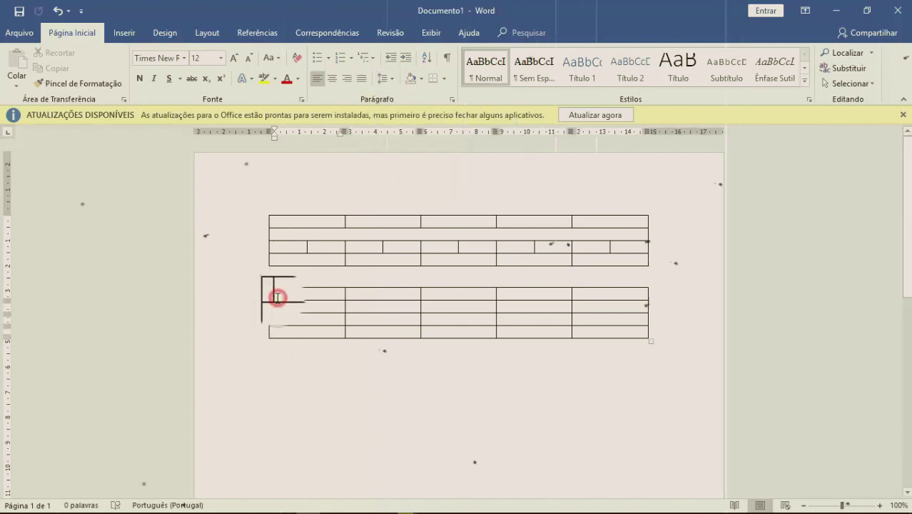
{"action": "left_click", "coordinate": [261, 284]}
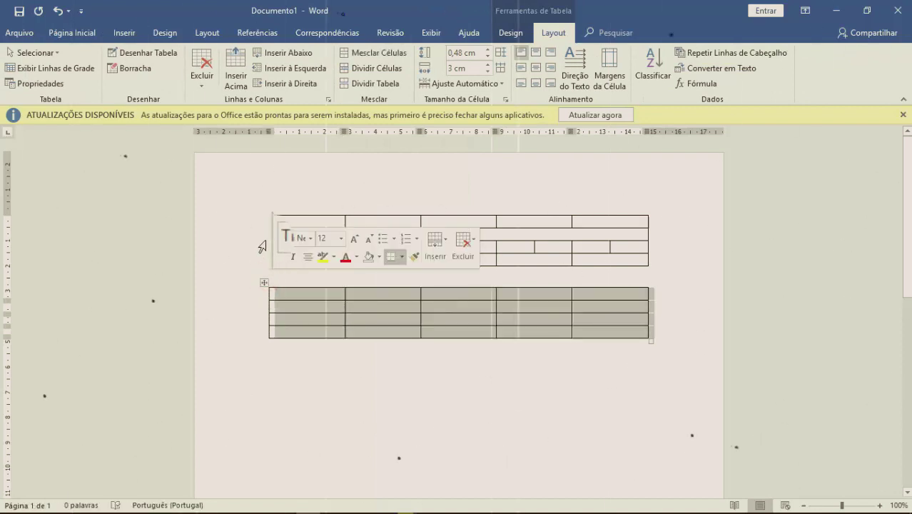
{"action": "left_click", "coordinate": [271, 221]}
{"action": "left_click", "coordinate": [261, 209]}
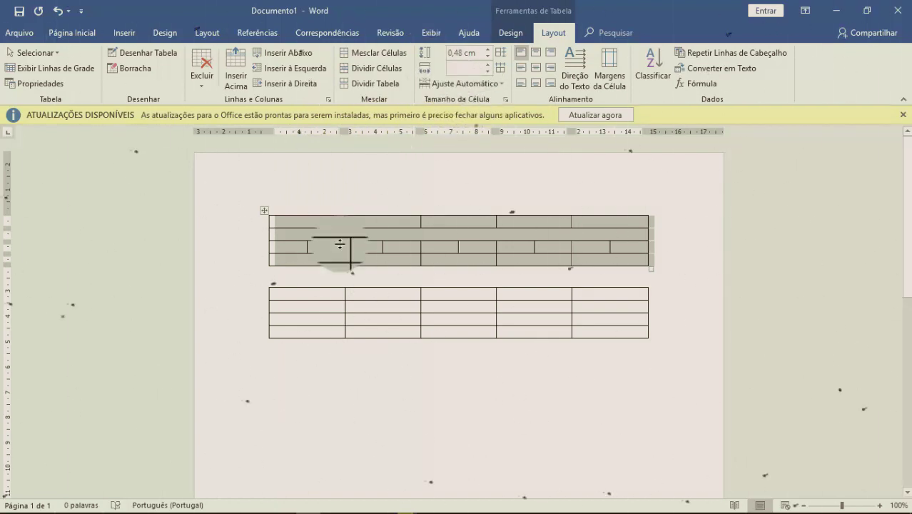
Step: Place the cursor in the lower table's first cell and reduce its row height to 0,2 cm
{"action": "left_click", "coordinate": [319, 294]}
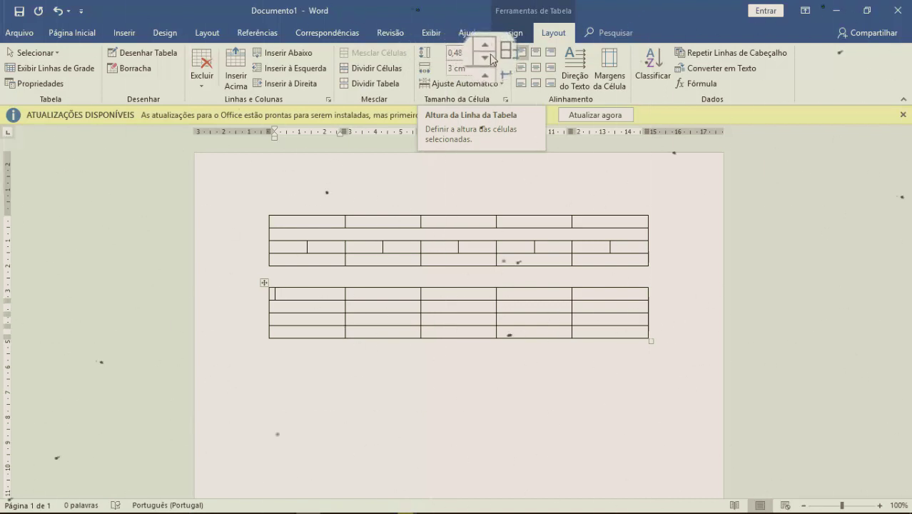
{"action": "left_click", "coordinate": [490, 58]}
{"action": "left_click", "coordinate": [489, 57]}
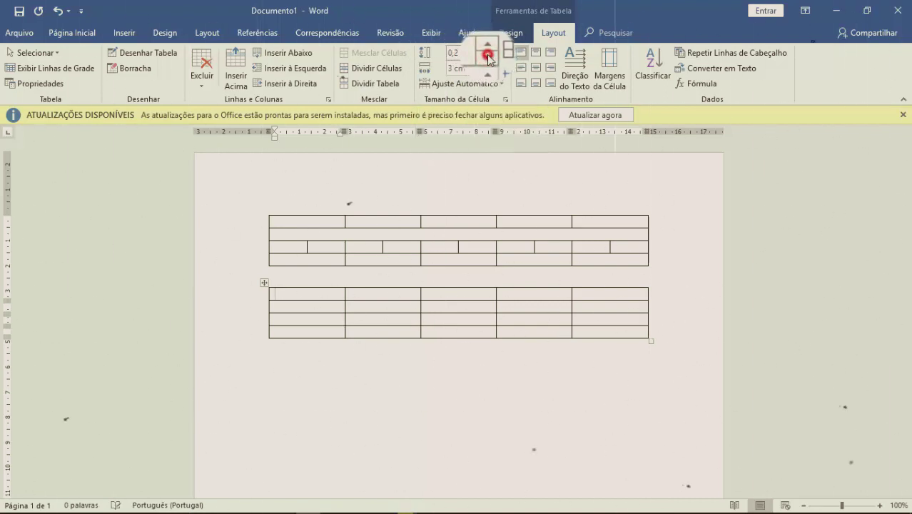
Step: Increase the height of the lower table's first row to about 2,3 cm
{"action": "left_click", "coordinate": [488, 53]}
{"action": "left_click", "coordinate": [488, 53]}
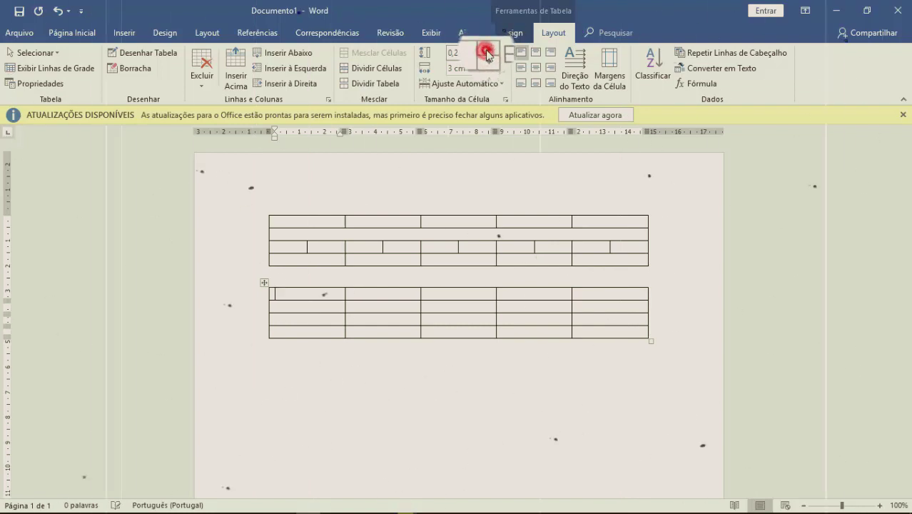
{"action": "left_click", "coordinate": [489, 53]}
{"action": "left_click", "coordinate": [488, 54]}
{"action": "left_click", "coordinate": [488, 53]}
{"action": "left_click", "coordinate": [488, 54]}
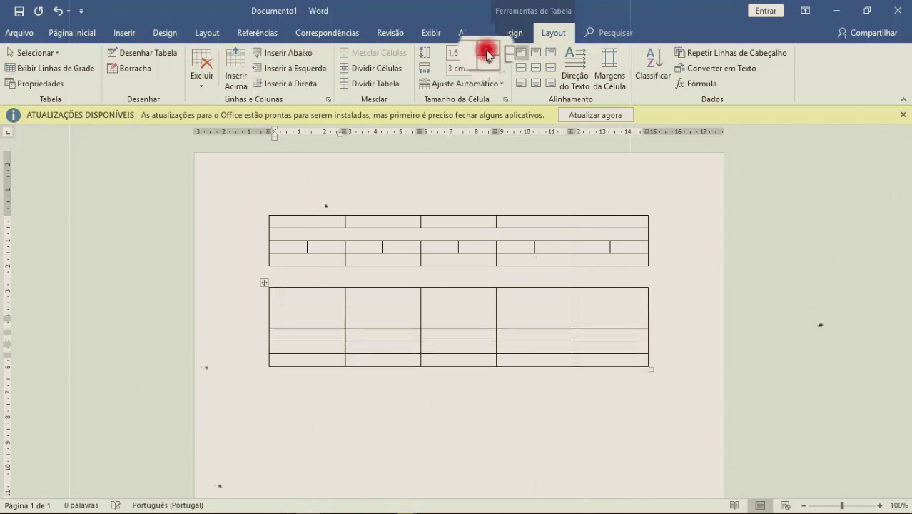
{"action": "left_click", "coordinate": [488, 53]}
{"action": "left_click", "coordinate": [488, 53]}
{"action": "left_click", "coordinate": [488, 53]}
{"action": "left_click", "coordinate": [488, 53]}
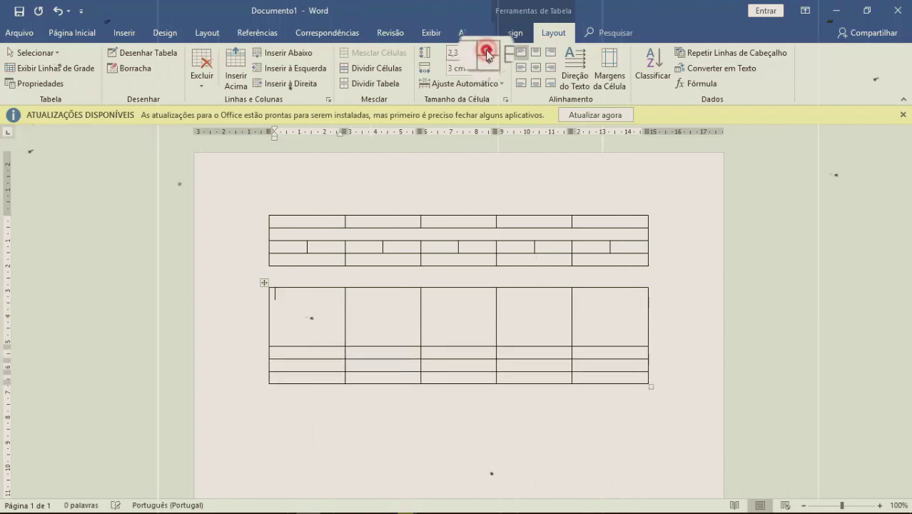
{"action": "left_click", "coordinate": [488, 54]}
Step: Reduce the height of the lower table's first row to 0,2 cm
{"action": "left_click", "coordinate": [488, 58]}
{"action": "left_click", "coordinate": [488, 57]}
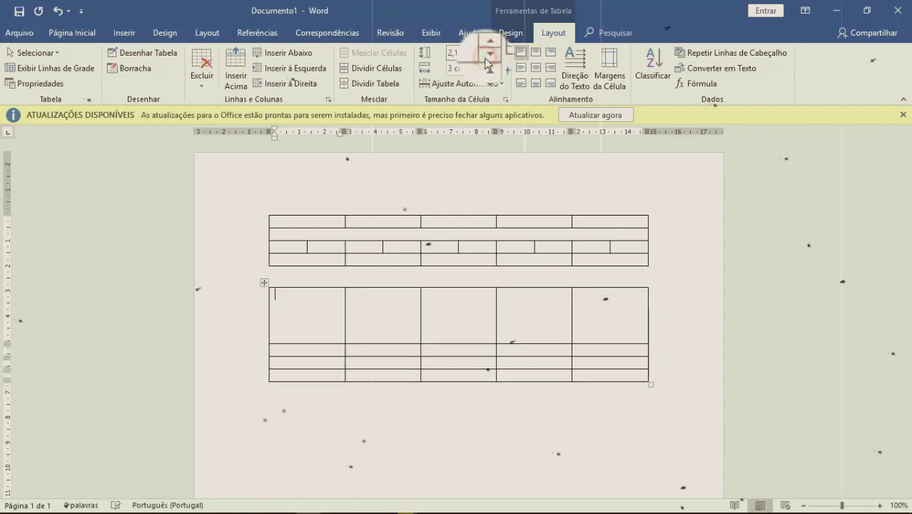
{"action": "left_click", "coordinate": [488, 57]}
{"action": "left_click", "coordinate": [488, 58]}
{"action": "left_click", "coordinate": [488, 57]}
{"action": "left_click", "coordinate": [488, 58]}
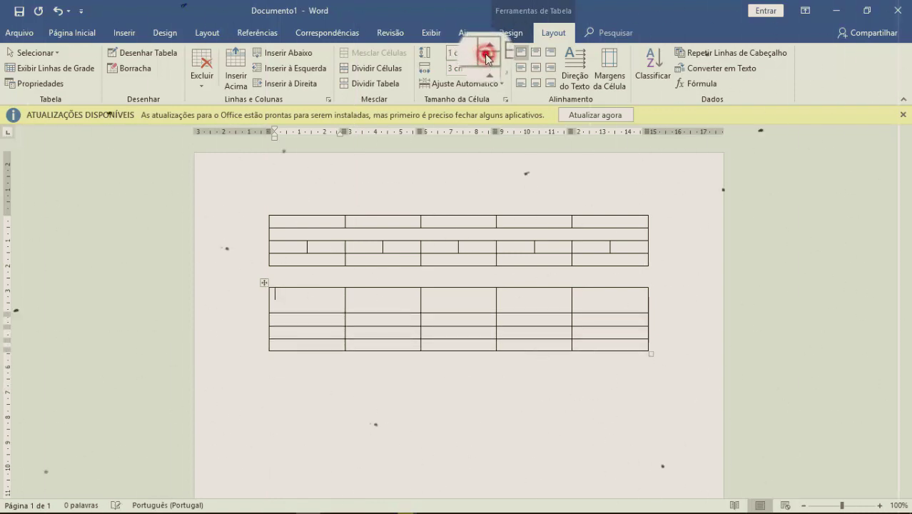
{"action": "left_click", "coordinate": [488, 57]}
{"action": "left_click", "coordinate": [488, 58]}
{"action": "left_click", "coordinate": [488, 58]}
{"action": "left_click", "coordinate": [488, 58]}
{"action": "left_click", "coordinate": [488, 58]}
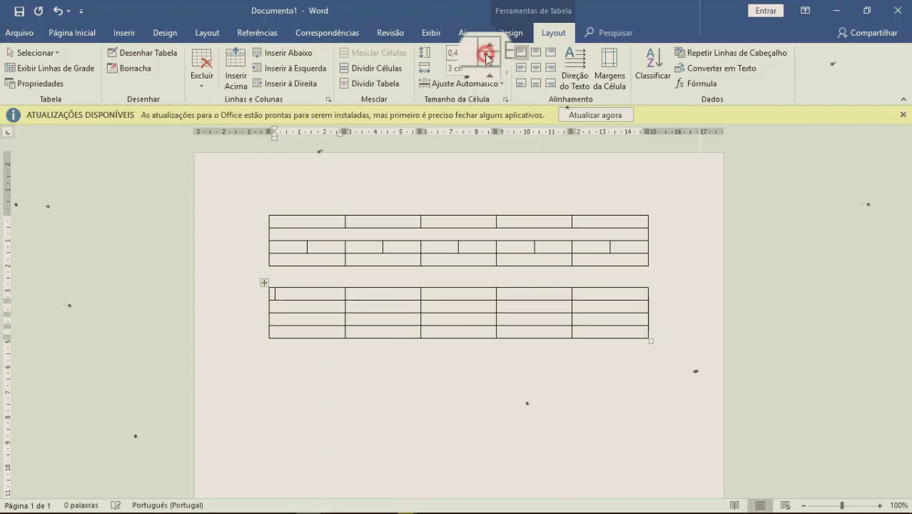
{"action": "left_click", "coordinate": [488, 58]}
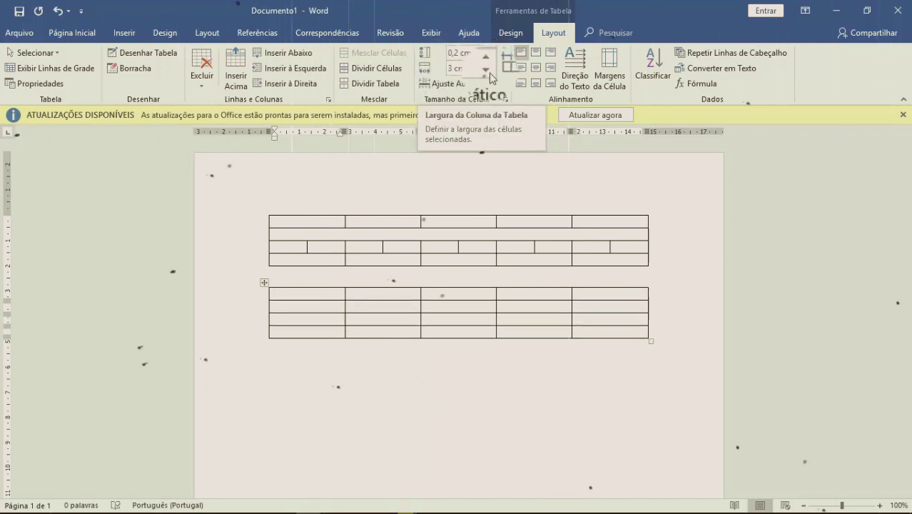
Step: Narrow the lower table's first column to 2,6 cm
{"action": "left_click", "coordinate": [488, 72]}
{"action": "left_click", "coordinate": [489, 72]}
{"action": "left_click", "coordinate": [489, 72]}
{"action": "left_click", "coordinate": [489, 72]}
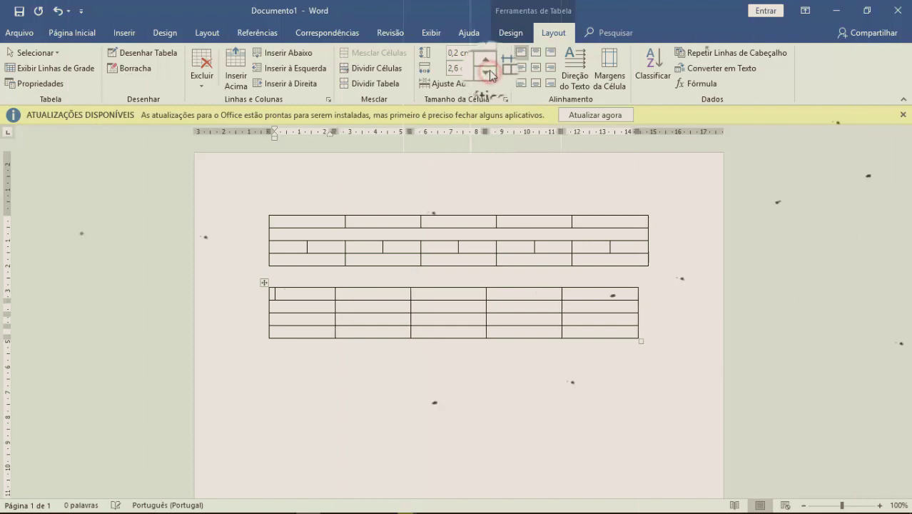
Step: Widen the lower table's first column to 3,4 cm
{"action": "left_click", "coordinate": [488, 66]}
{"action": "left_click", "coordinate": [488, 66]}
{"action": "left_click", "coordinate": [488, 65]}
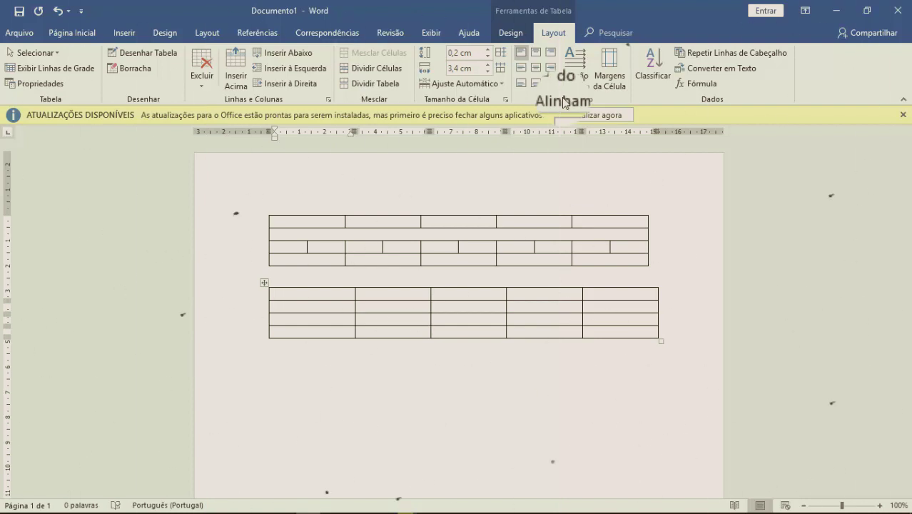
Step: Fill the lower table's first row with the headings ALUNO 1, ALUNO 2, ALUNO 3, ALUNO 4 and ALUNO 5
{"action": "type", "text": "ALUNO 1"}
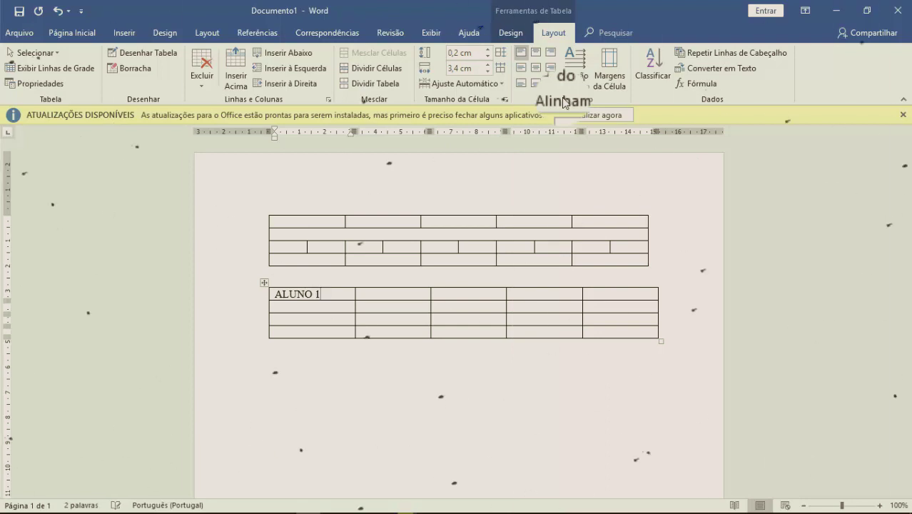
{"action": "key", "text": "Tab"}
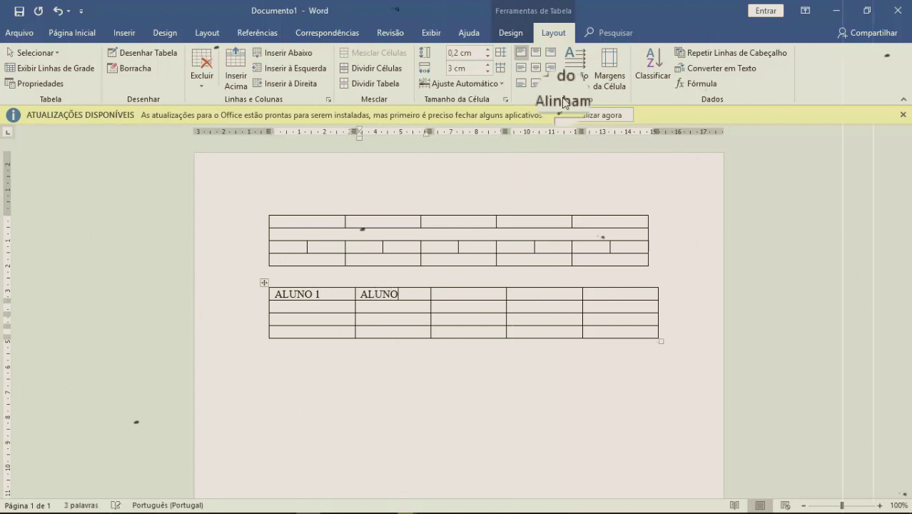
{"action": "type", "text": "ALUNO 2"}
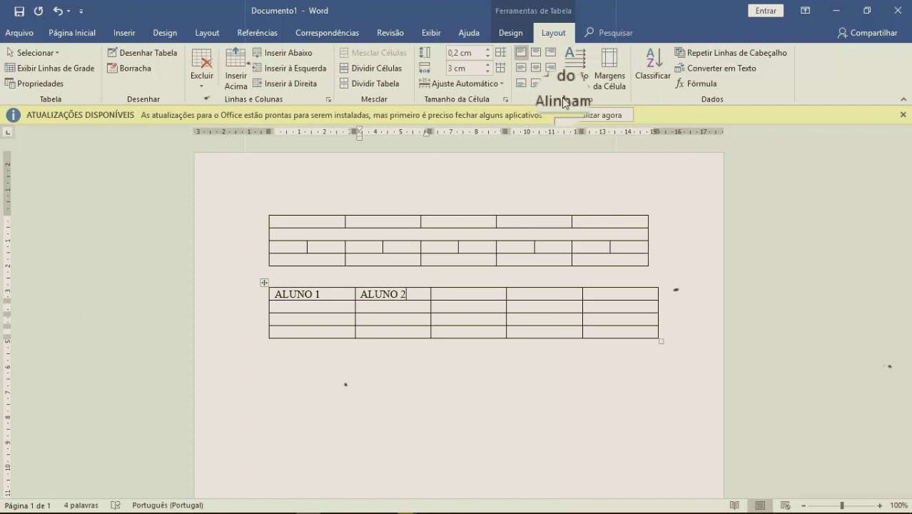
{"action": "key", "text": "Tab"}
{"action": "type", "text": "ALUNO 3"}
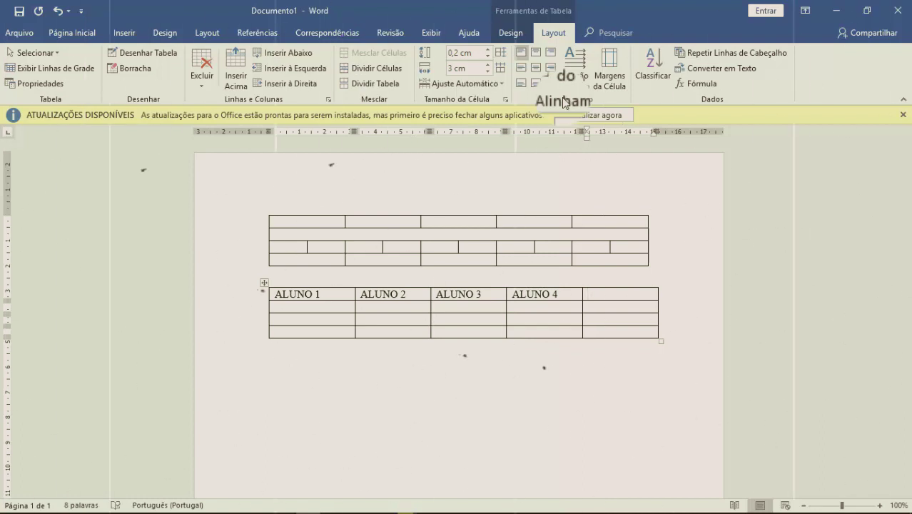
{"action": "type", "text": "A"}
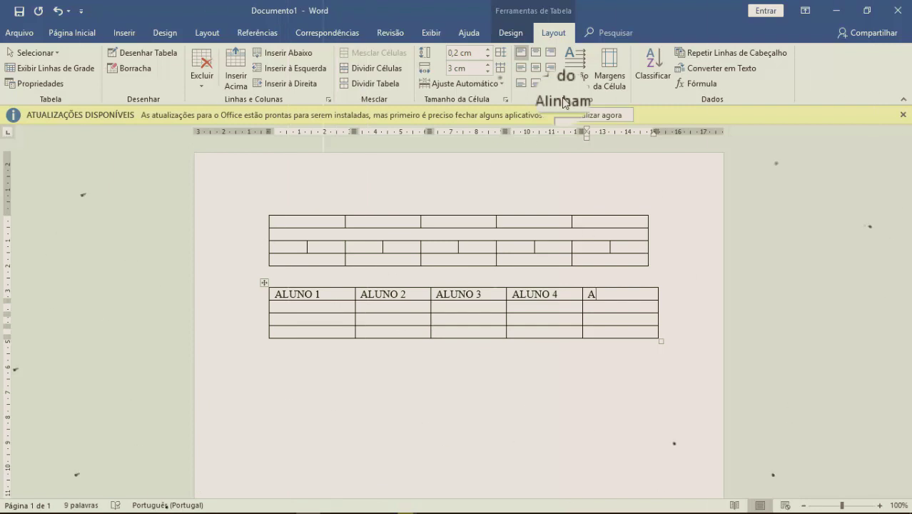
{"action": "type", "text": "LUNO"}
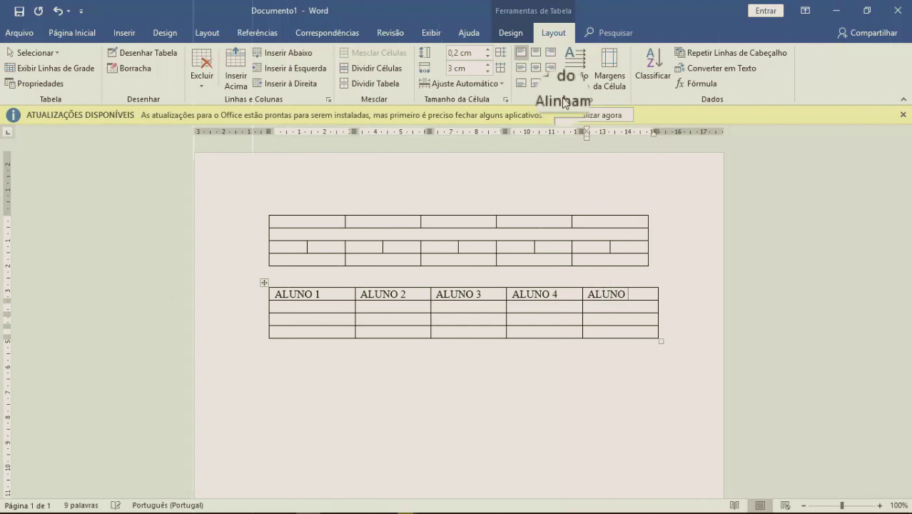
{"action": "type", "text": " 5"}
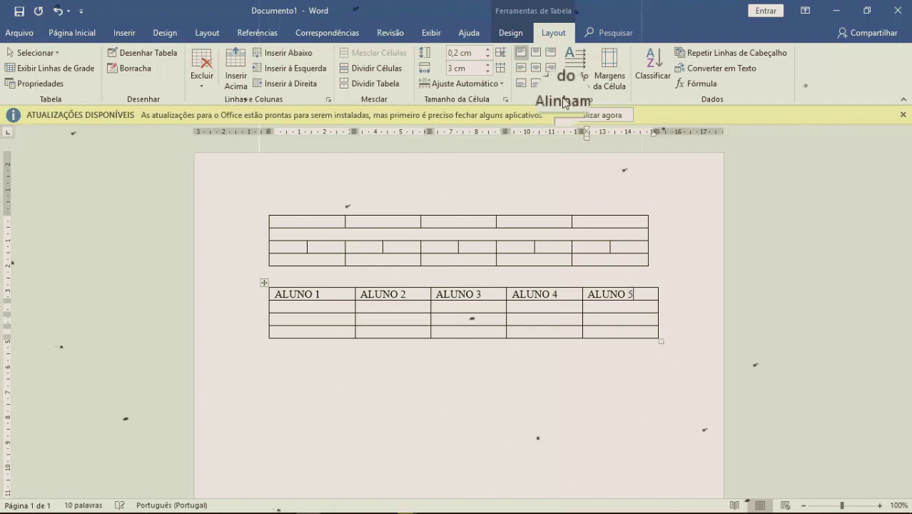
Step: Fill the lower table's second row with the values 1, 2, 3, 4 and 6
{"action": "key", "text": "Down"}
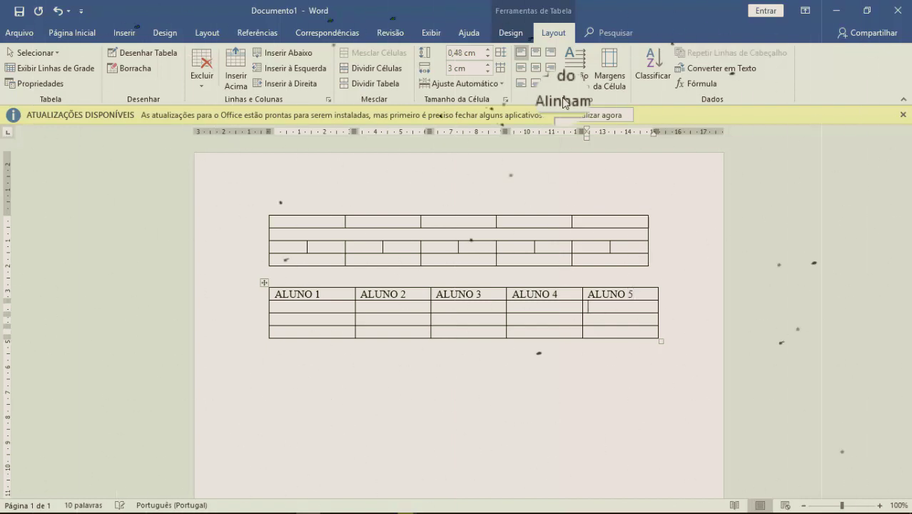
{"action": "left_click", "coordinate": [329, 311]}
{"action": "type", "text": "1"}
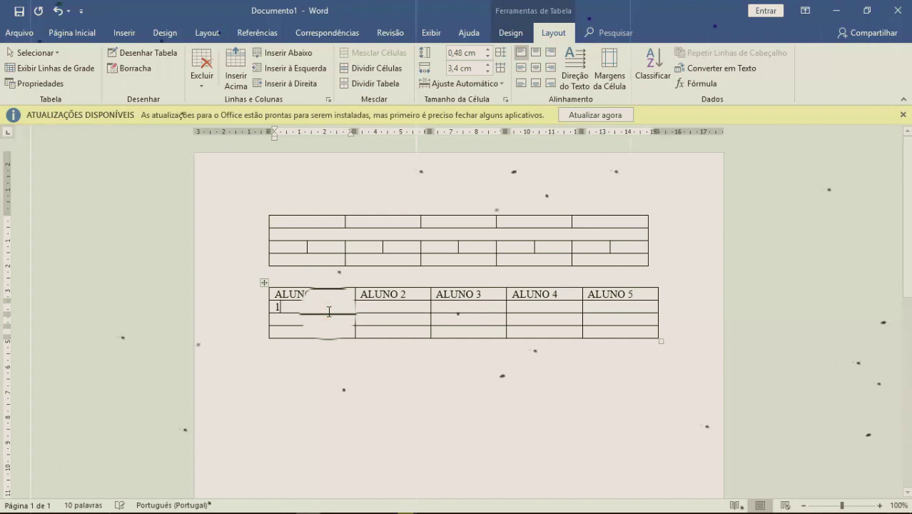
{"action": "key", "text": "Tab"}
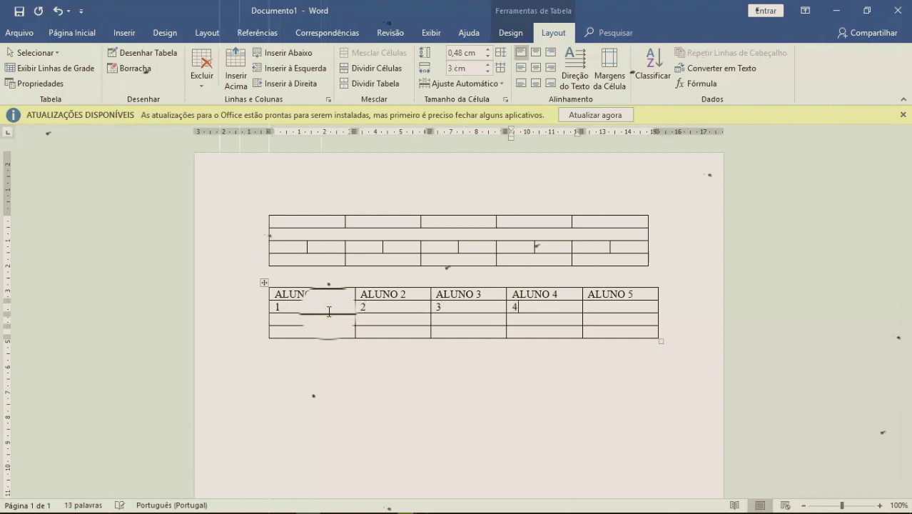
{"action": "type", "text": "6"}
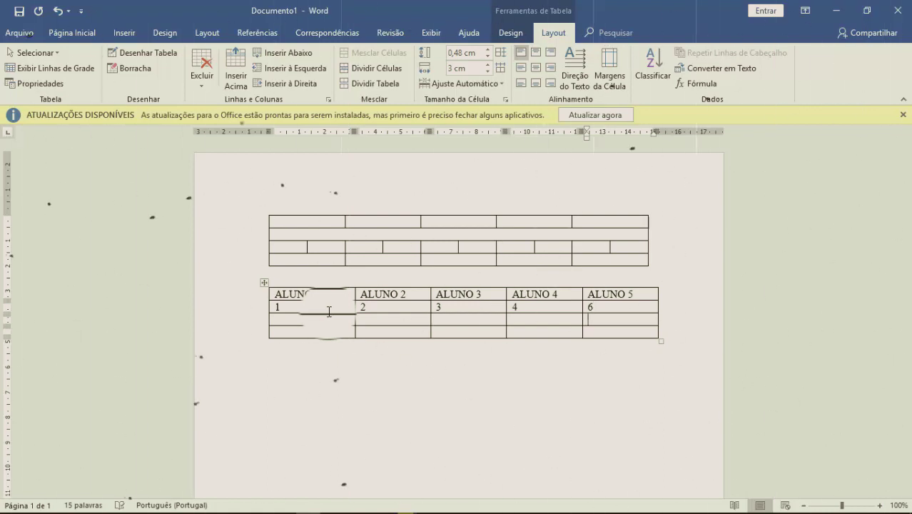
Step: Fill the lower table's third row with the values 12, 23, 23, 34 and 45
{"action": "key", "text": "Left"}
{"action": "key", "text": "Left"}
{"action": "key", "text": "Left"}
{"action": "key", "text": "Left"}
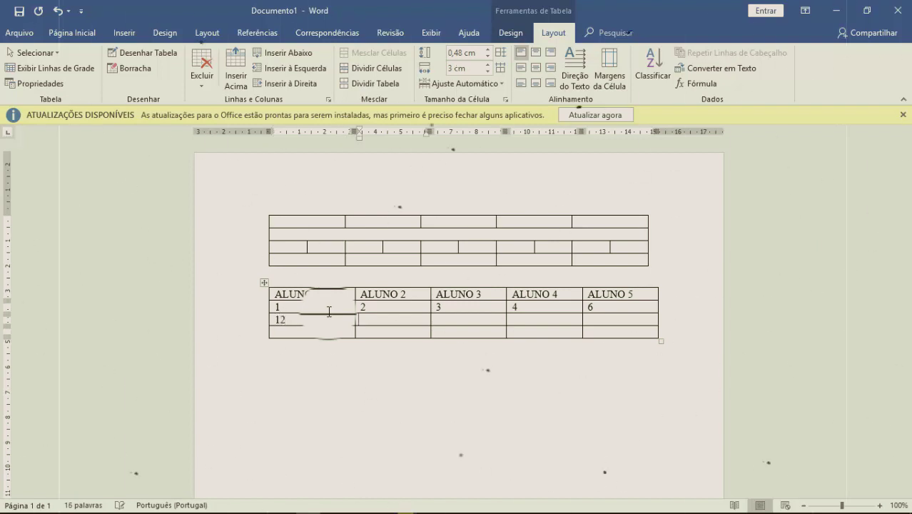
{"action": "type", "text": "23"}
{"action": "key", "text": "Tab"}
{"action": "type", "text": "23"}
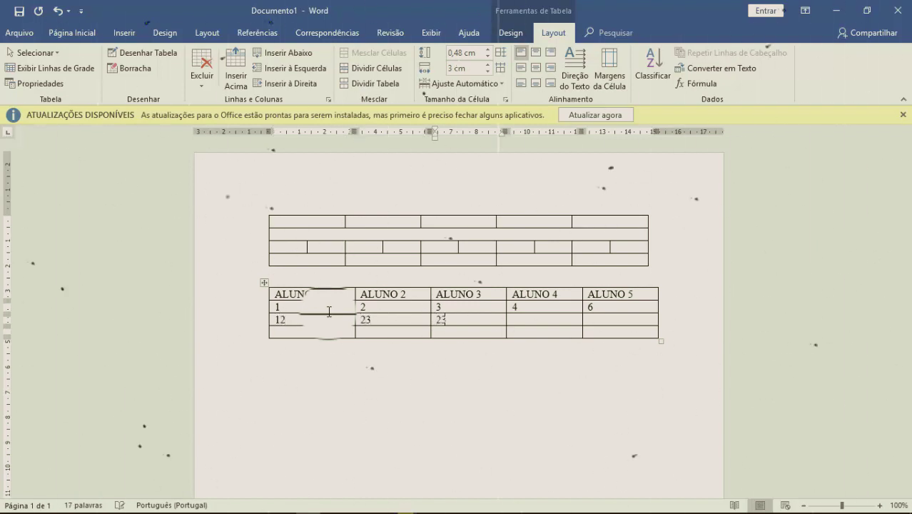
{"action": "key", "text": "Tab"}
{"action": "type", "text": "34"}
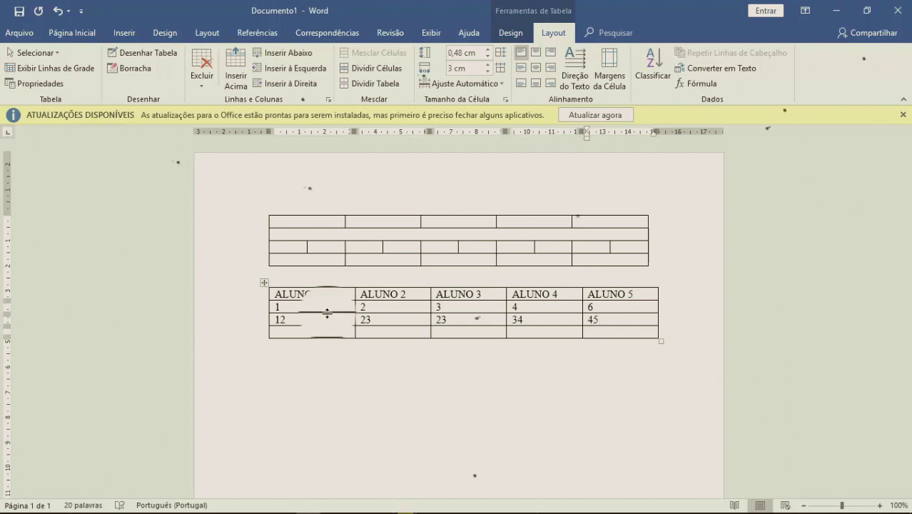
Step: Fill the lower table's fourth row with the values 12, 32, 32, 2 and 3
{"action": "left_click", "coordinate": [308, 332]}
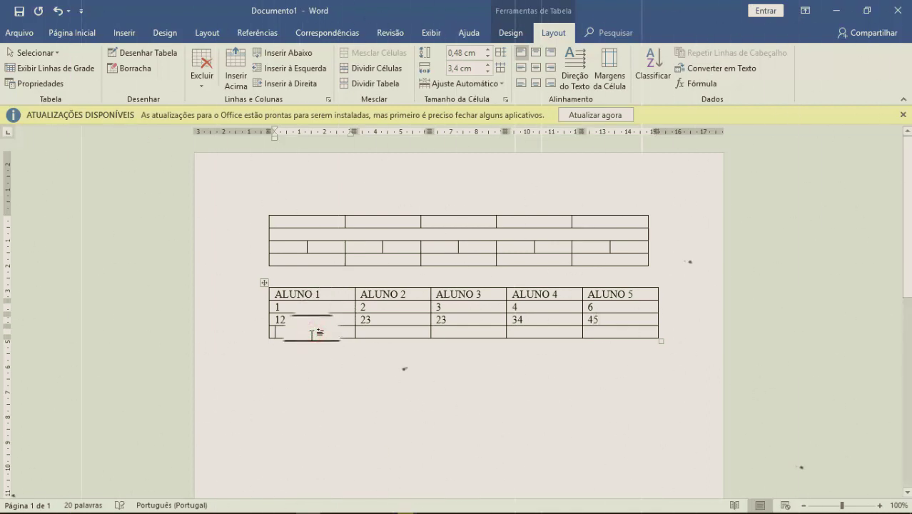
{"action": "type", "text": "12"}
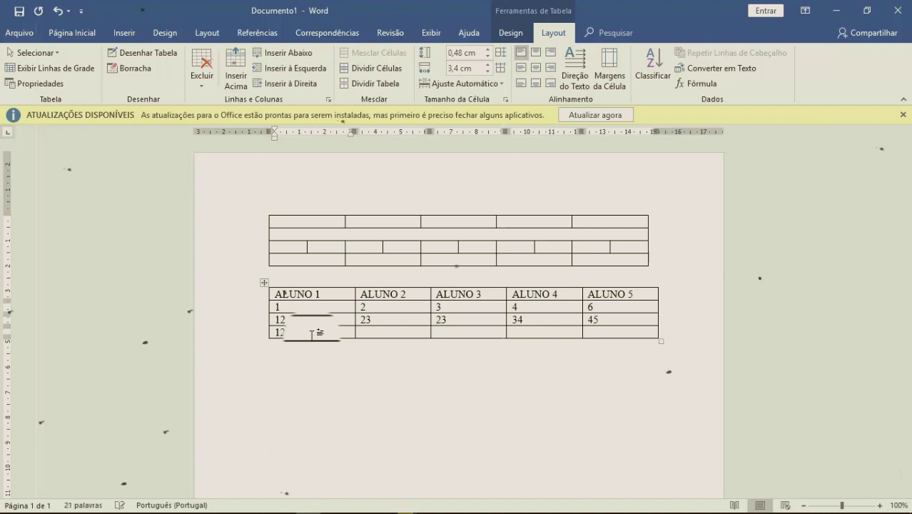
{"action": "type", "text": "32"}
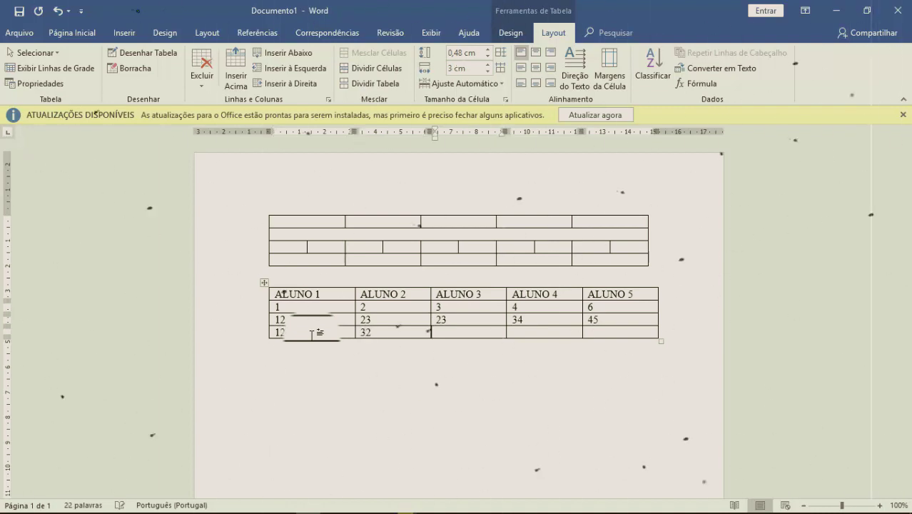
{"action": "key", "text": "Tab"}
{"action": "type", "text": "32"}
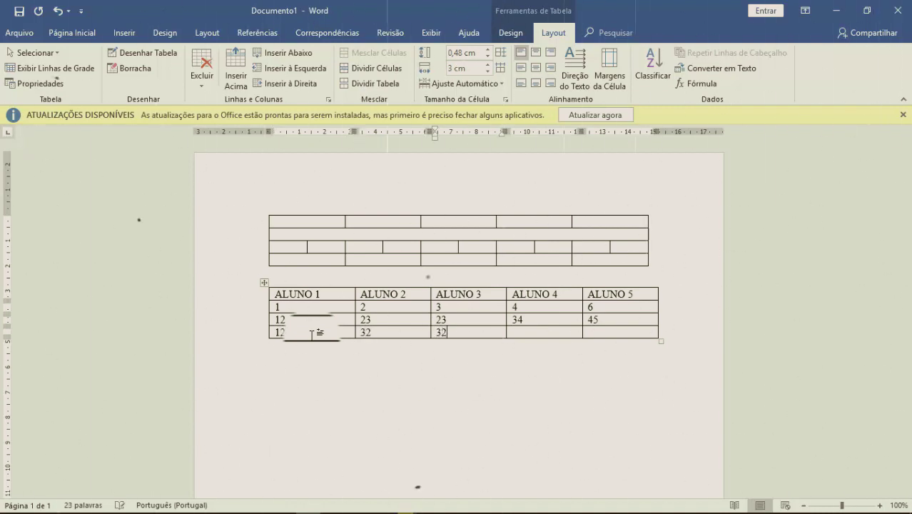
{"action": "type", "text": "2"}
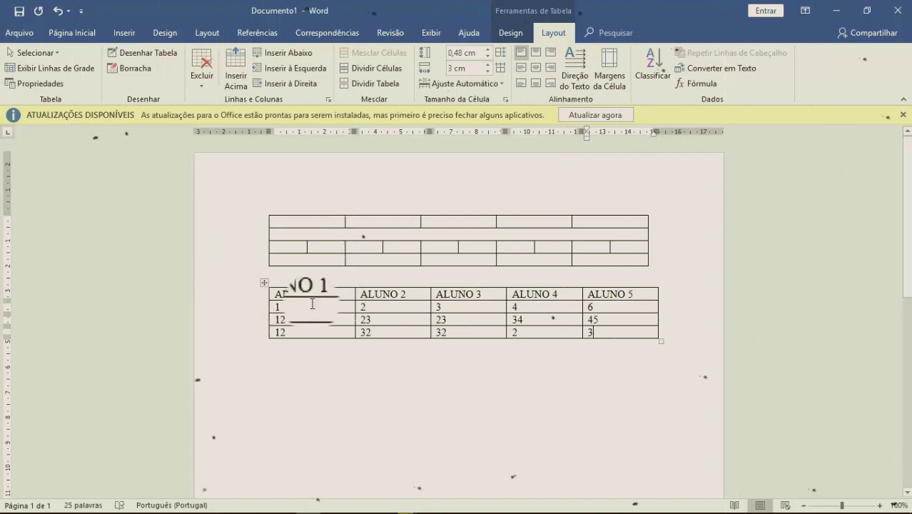
Step: Select the entire lower table and try bottom-centre and bottom-left text alignment before aligning the text top-right
{"action": "left_click", "coordinate": [276, 294]}
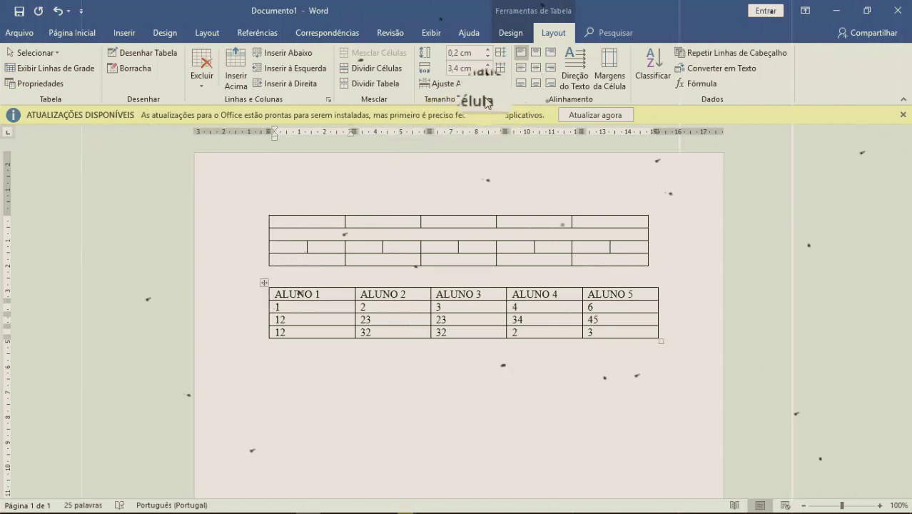
{"action": "left_click", "coordinate": [264, 283]}
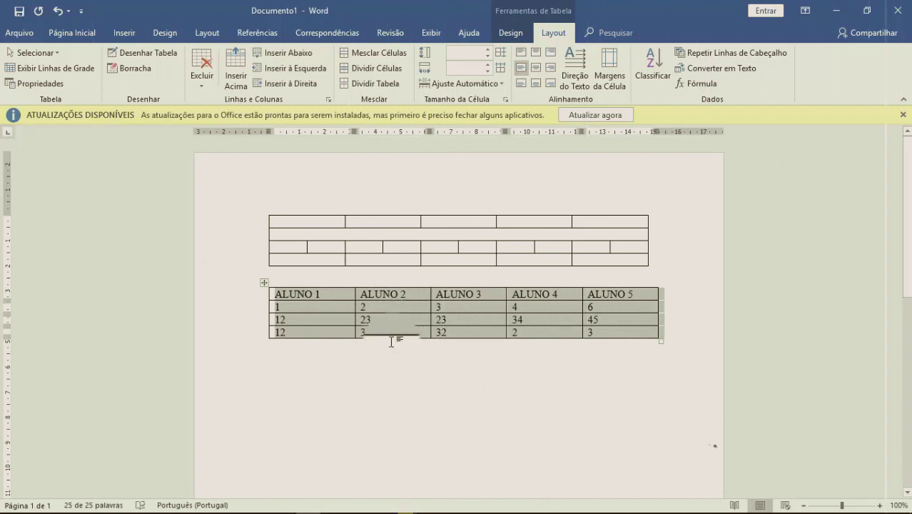
{"action": "left_click", "coordinate": [534, 87]}
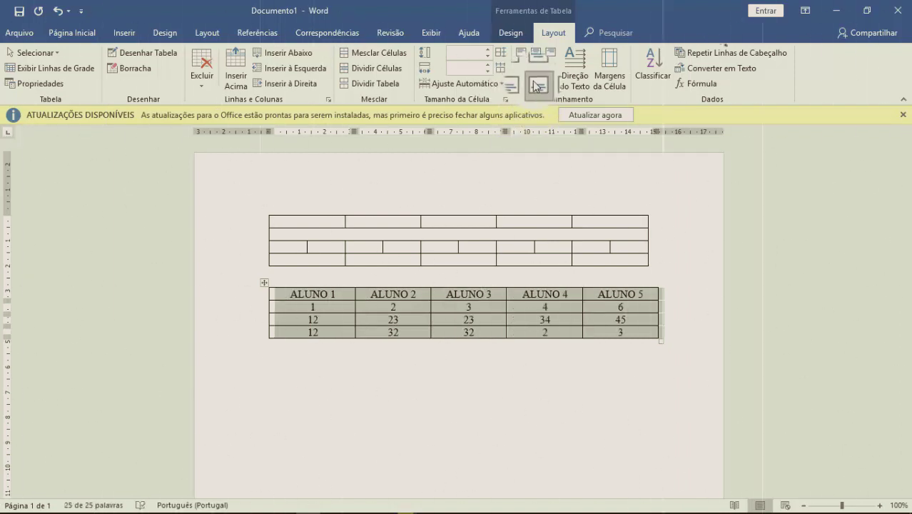
{"action": "left_click", "coordinate": [524, 86]}
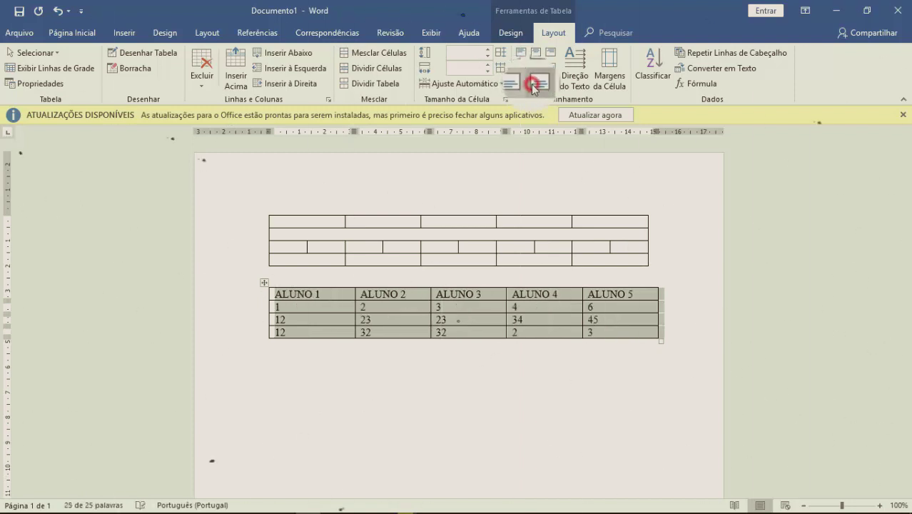
{"action": "left_click", "coordinate": [533, 87]}
{"action": "left_click", "coordinate": [522, 85]}
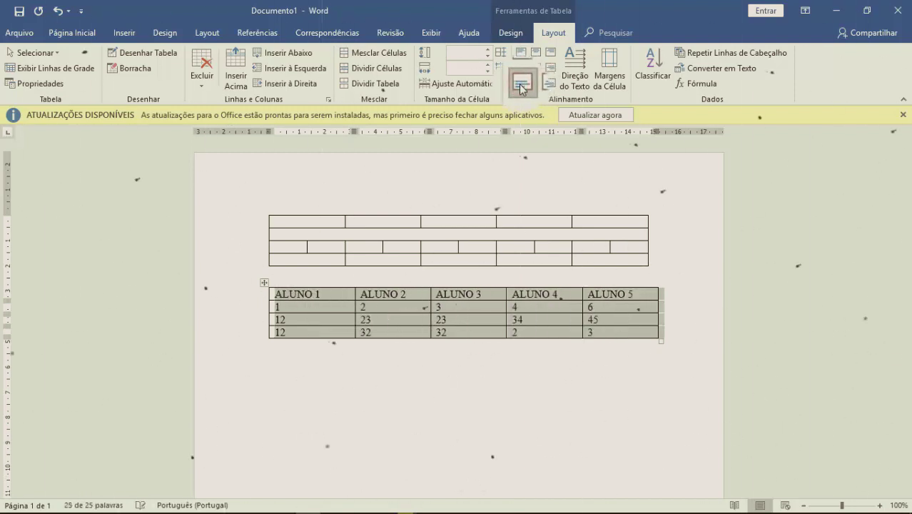
{"action": "left_click", "coordinate": [531, 86]}
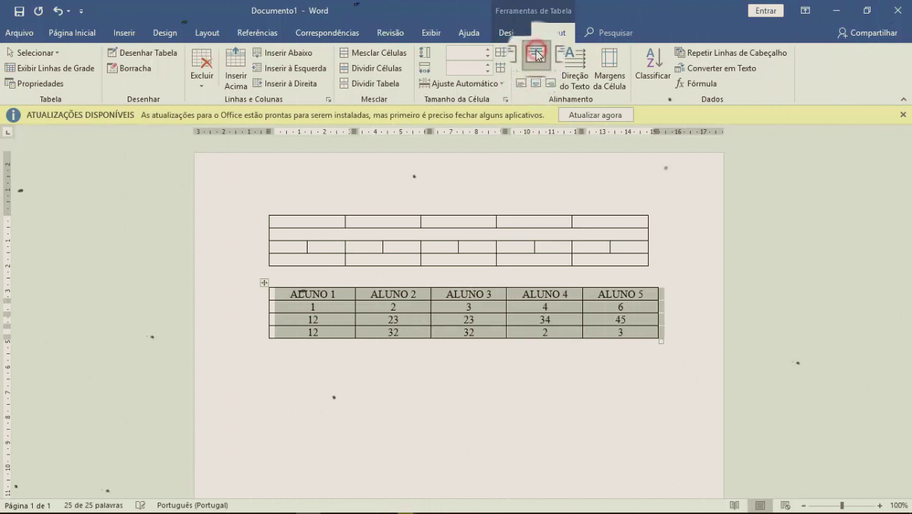
{"action": "left_click", "coordinate": [550, 55]}
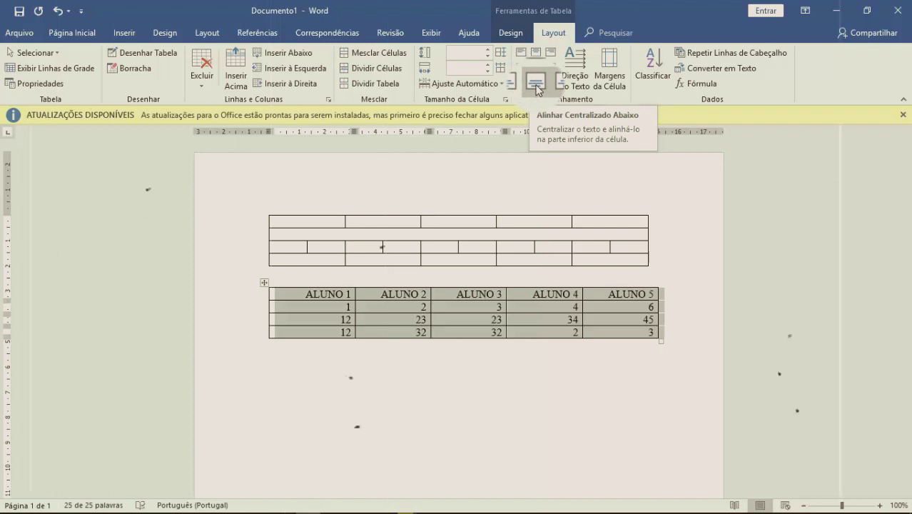
Step: Enlarge the lower table's last row to about 1.88 cm high and try bottom-left, centre-left and top-left alignment in its first cell
{"action": "left_click", "coordinate": [395, 338]}
{"action": "left_click_drag", "start_coordinate": [394, 339], "coordinate": [399, 374]}
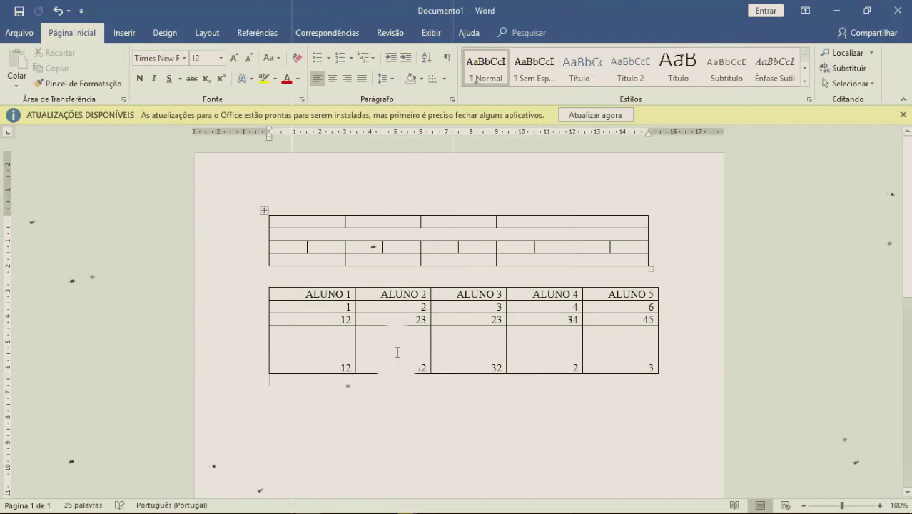
{"action": "left_click", "coordinate": [359, 350]}
{"action": "left_click", "coordinate": [336, 352]}
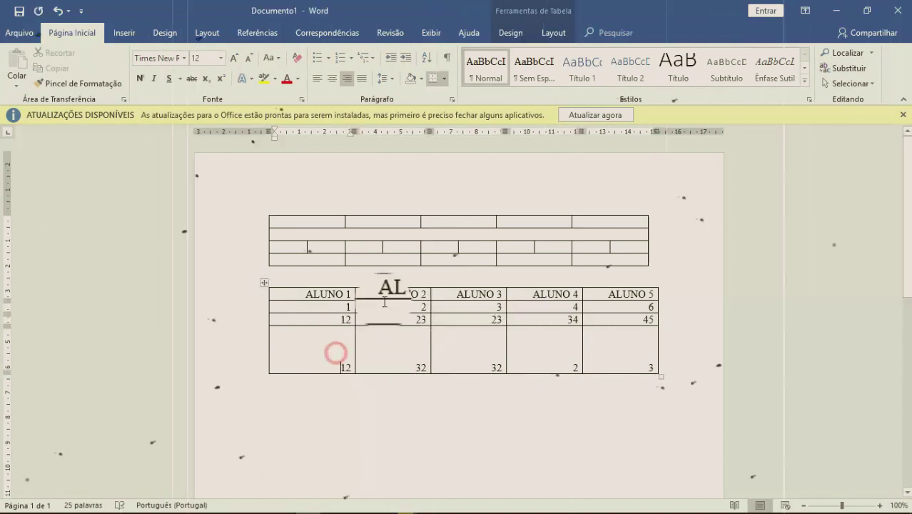
{"action": "left_click", "coordinate": [553, 32]}
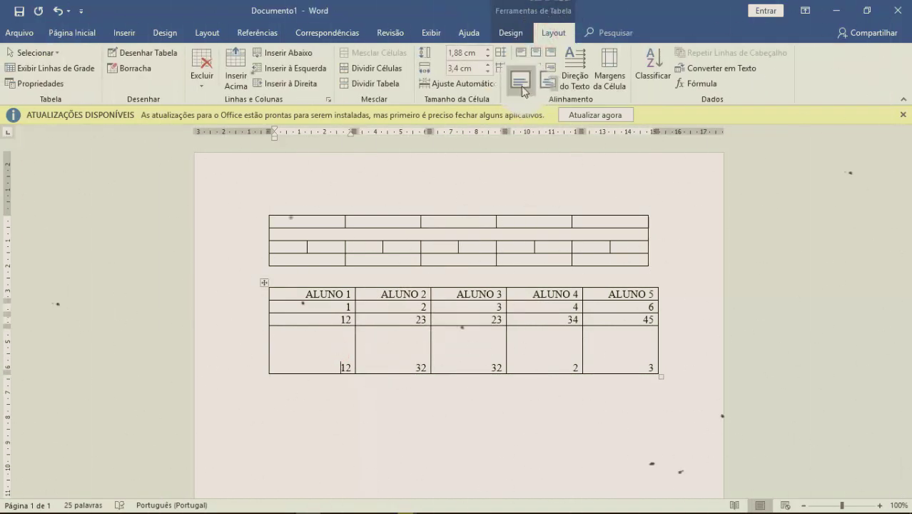
{"action": "left_click", "coordinate": [521, 85]}
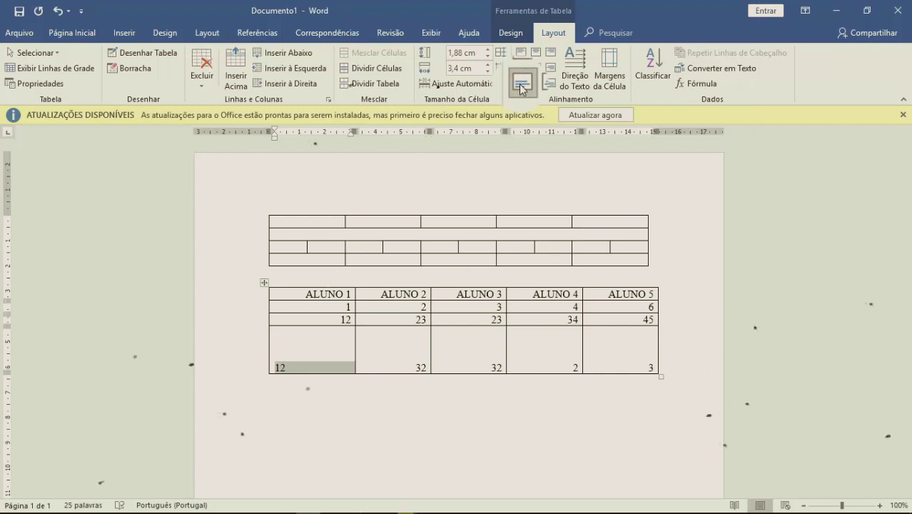
{"action": "left_click", "coordinate": [518, 68]}
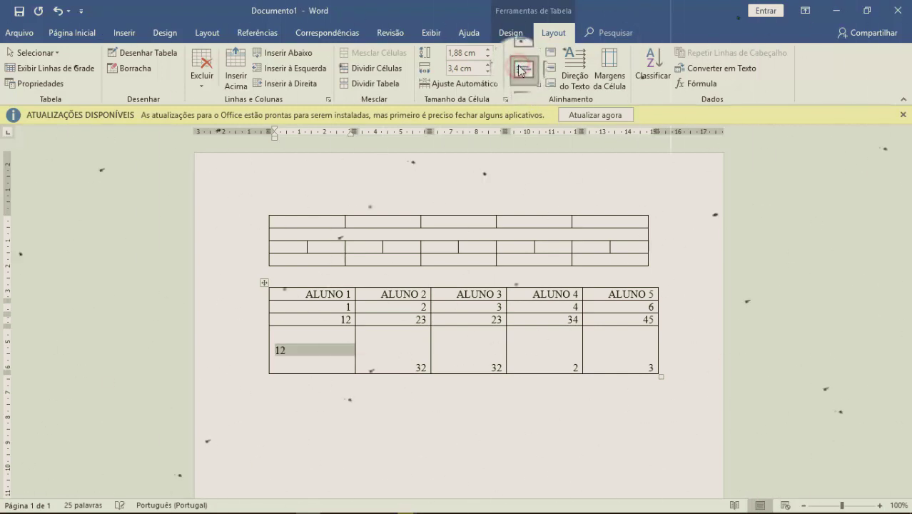
{"action": "left_click", "coordinate": [521, 53]}
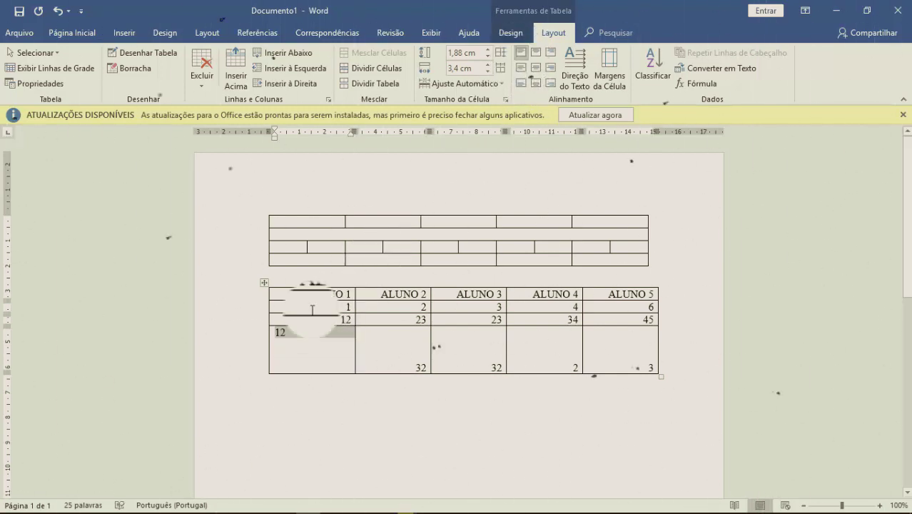
Step: Select the lower table's entire last row and try top-left, centre-left and bottom-left text alignment
{"action": "left_click", "coordinate": [272, 352]}
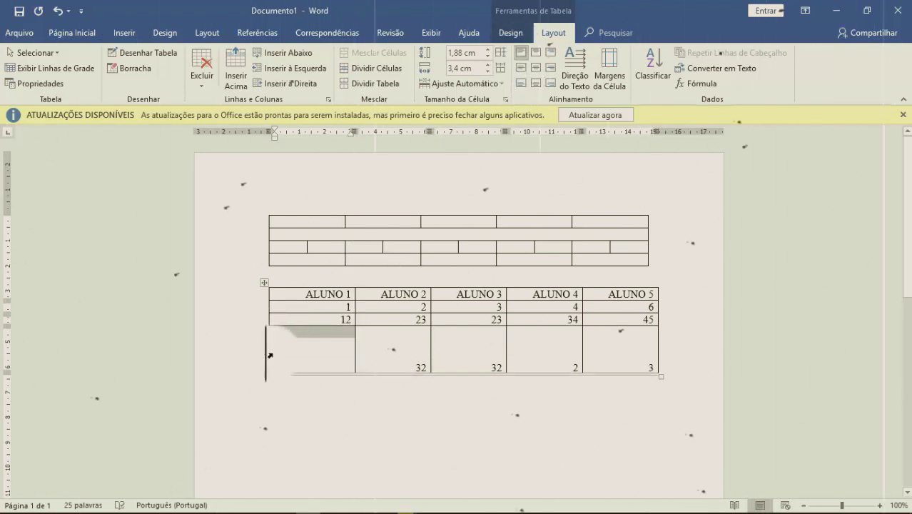
{"action": "left_click", "coordinate": [32, 52]}
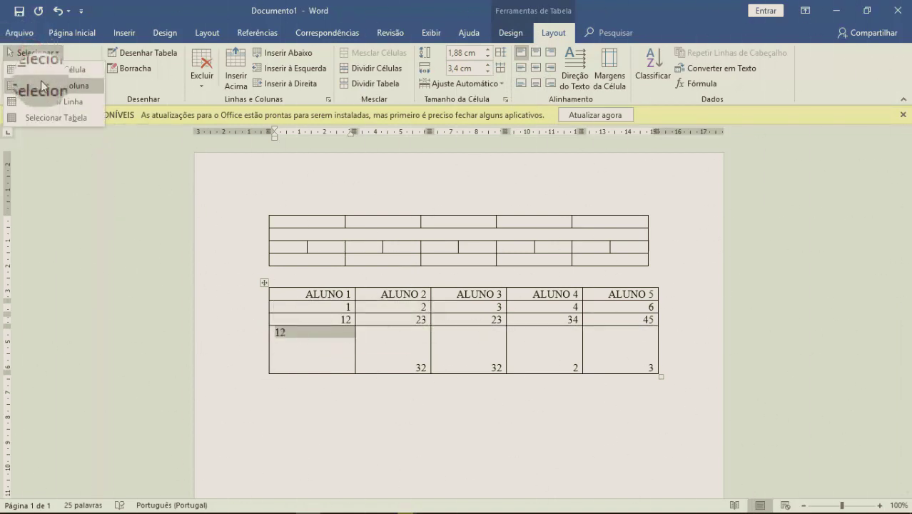
{"action": "left_click", "coordinate": [43, 101]}
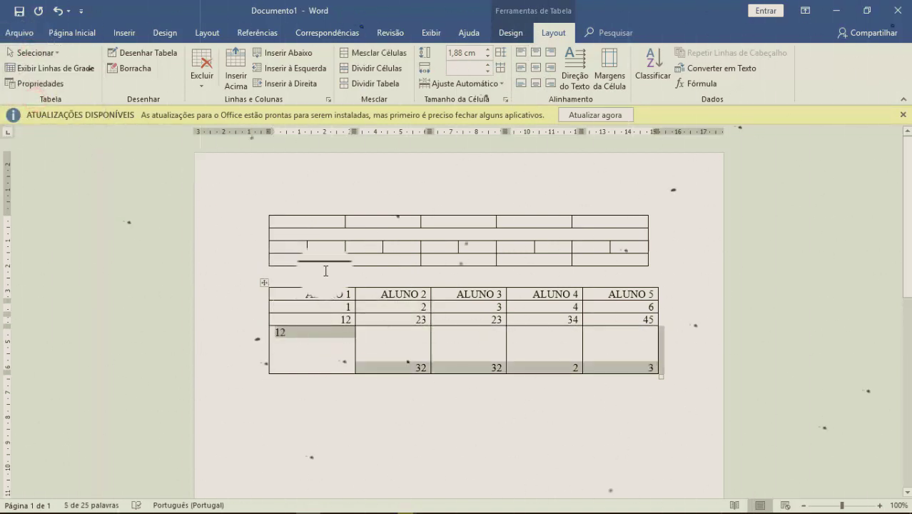
{"action": "left_click", "coordinate": [521, 61]}
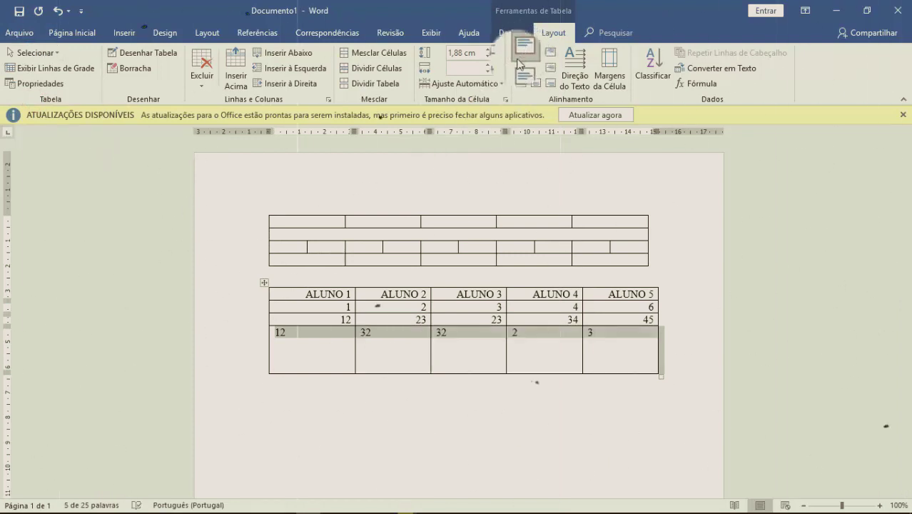
{"action": "left_click", "coordinate": [521, 84]}
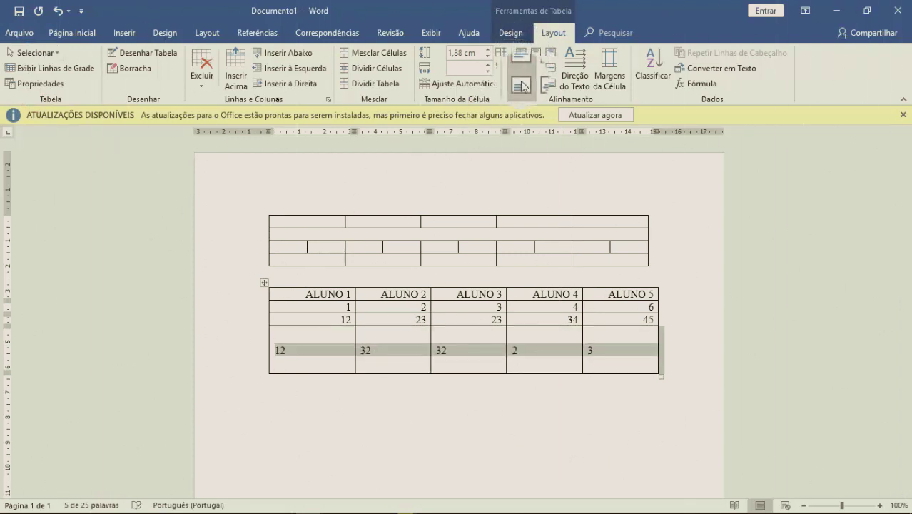
{"action": "left_click", "coordinate": [522, 84]}
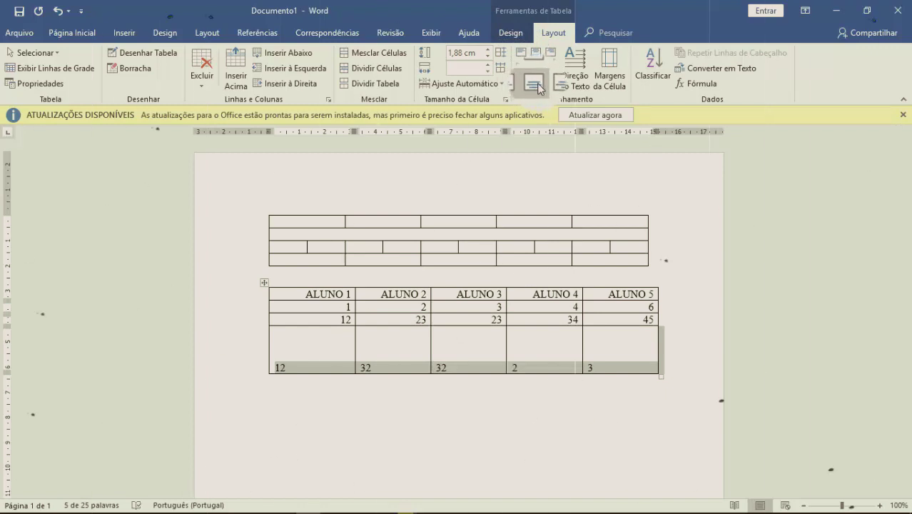
Step: Try top-centre, middle-centre and bottom-centre text alignment on the selected last row
{"action": "left_click", "coordinate": [539, 86]}
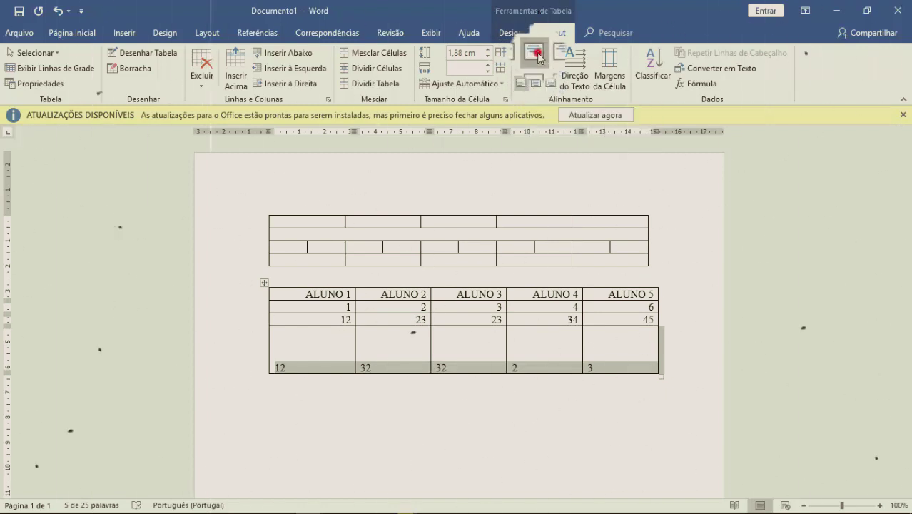
{"action": "left_click", "coordinate": [539, 57]}
{"action": "left_click", "coordinate": [535, 69]}
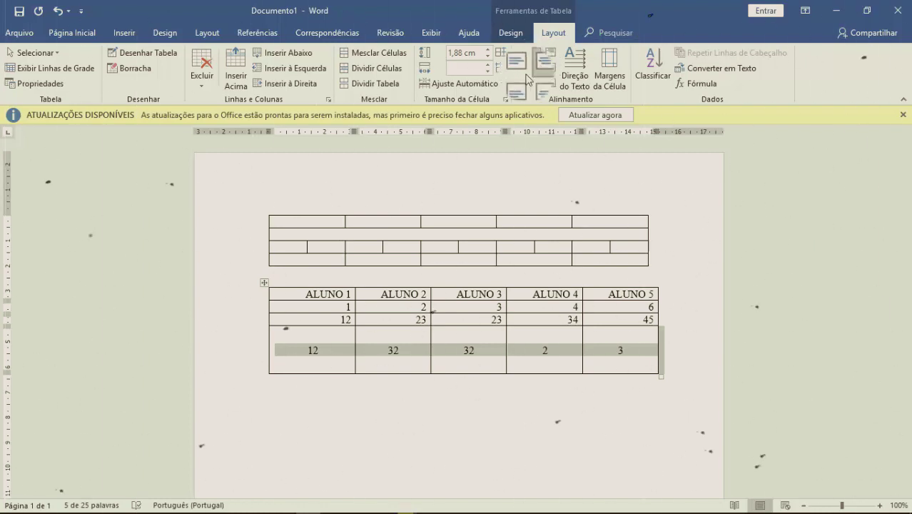
{"action": "left_click", "coordinate": [538, 84]}
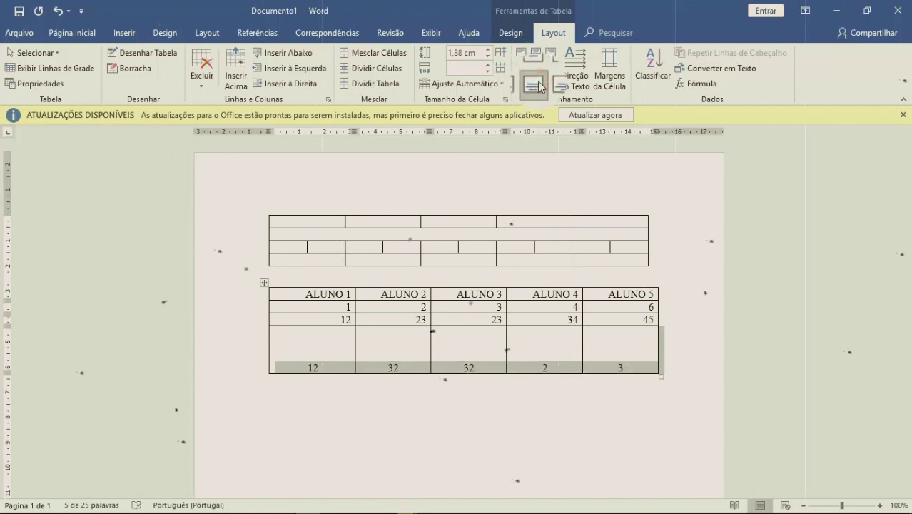
Step: Try top-right and centre-right alignment on the last row, settle on bottom-right, and deselect the row
{"action": "left_click", "coordinate": [551, 54]}
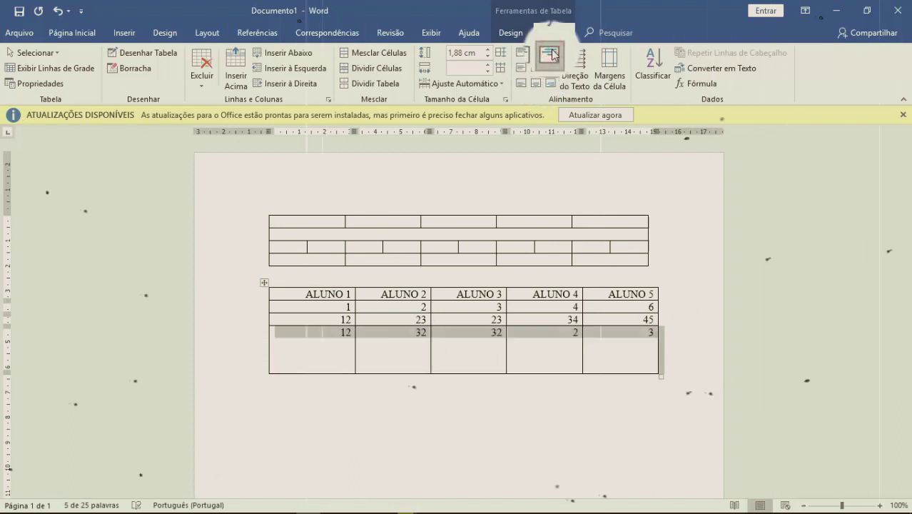
{"action": "left_click", "coordinate": [551, 68]}
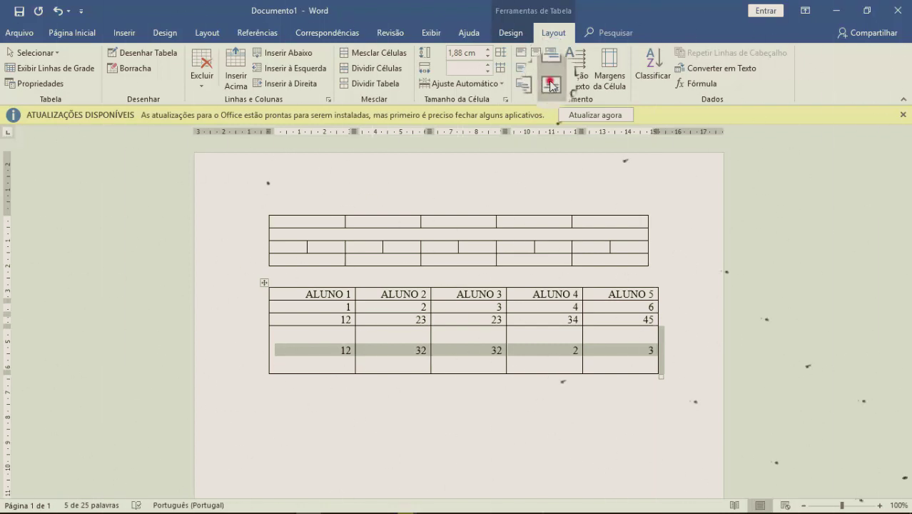
{"action": "left_click", "coordinate": [551, 85]}
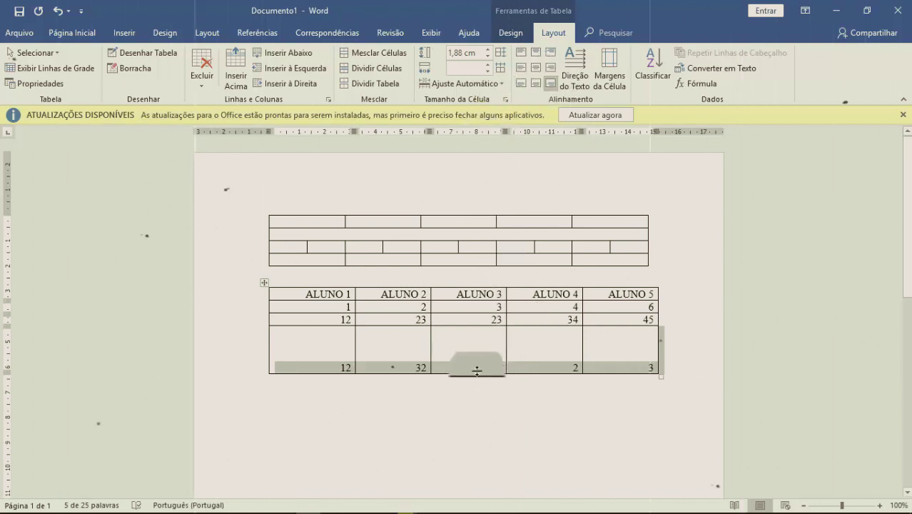
{"action": "left_click", "coordinate": [452, 391]}
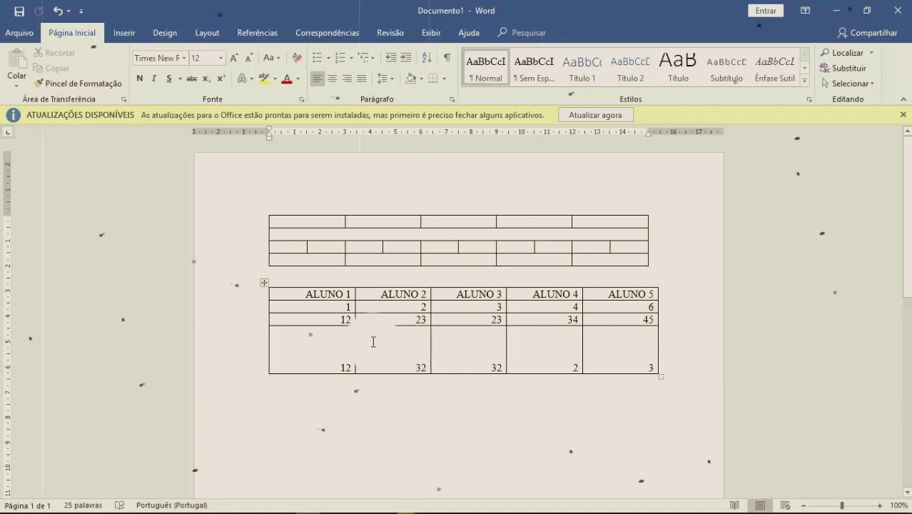
Step: Choose the black ½ pt double-line theme border style for the lower table and try out the border painter
{"action": "left_click", "coordinate": [285, 318]}
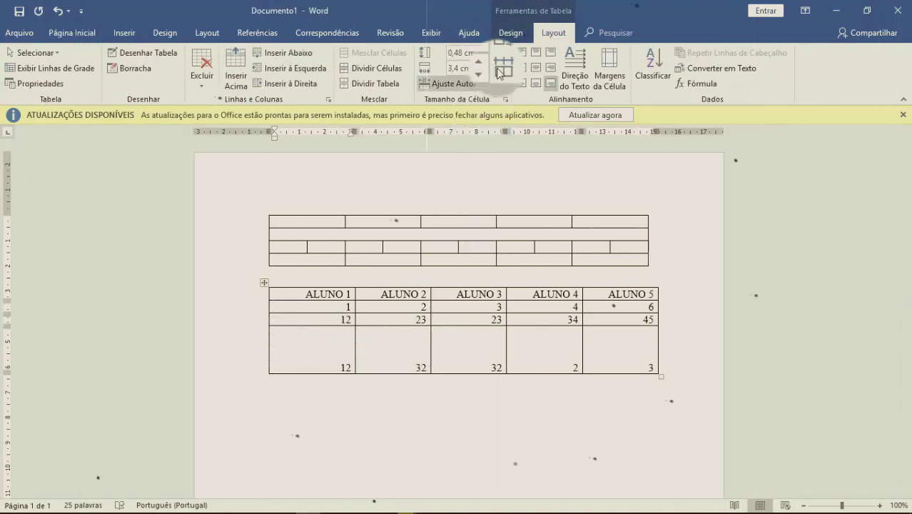
{"action": "left_click", "coordinate": [510, 32]}
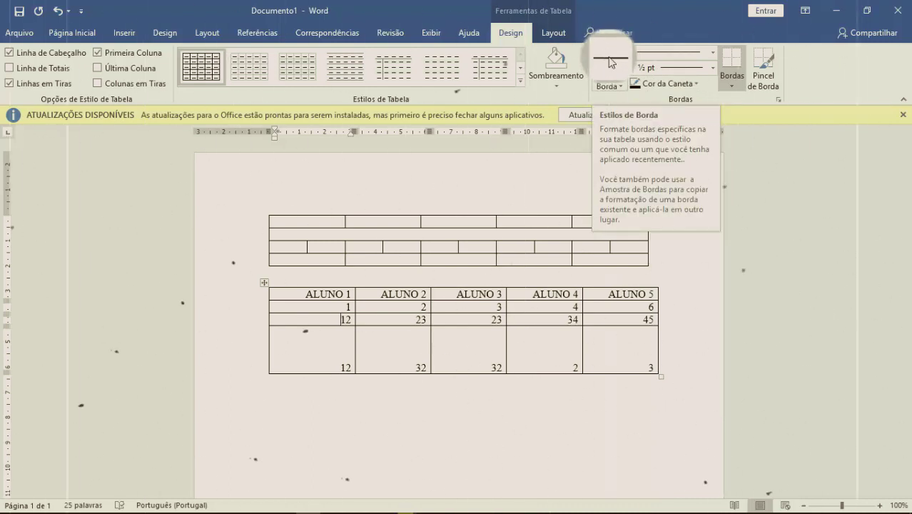
{"action": "left_click", "coordinate": [622, 87]}
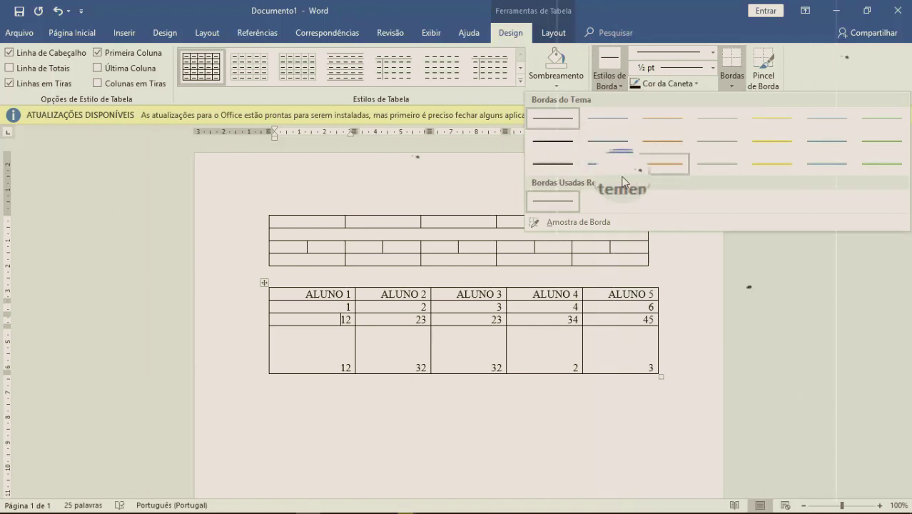
{"action": "left_click", "coordinate": [564, 164]}
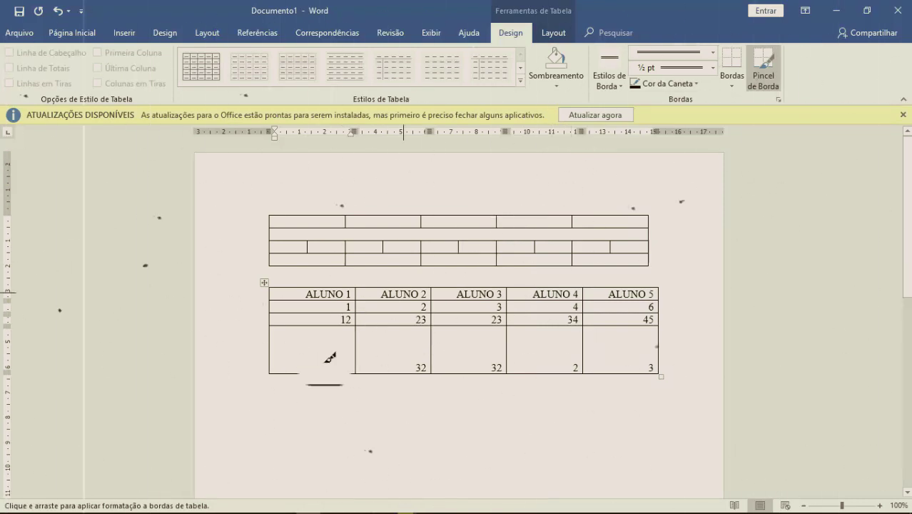
{"action": "left_click_drag", "start_coordinate": [330, 356], "coordinate": [302, 380]}
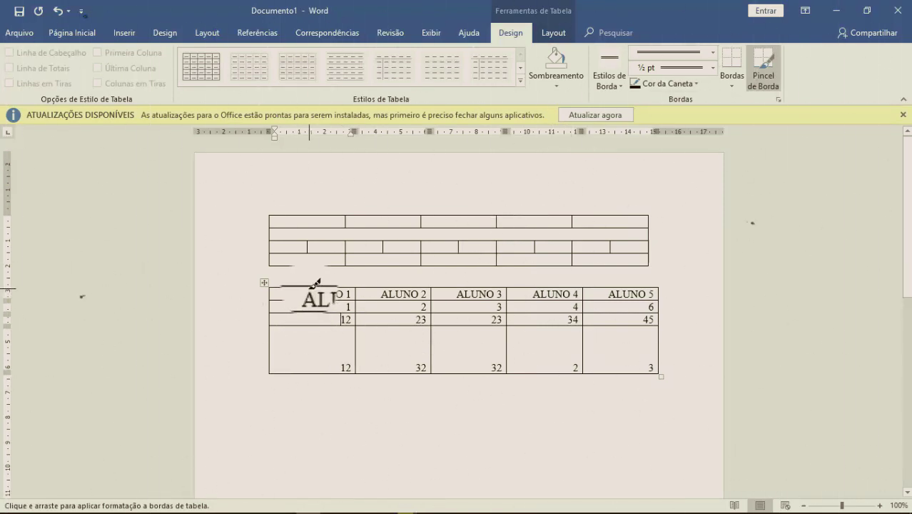
{"action": "key", "text": "Escape"}
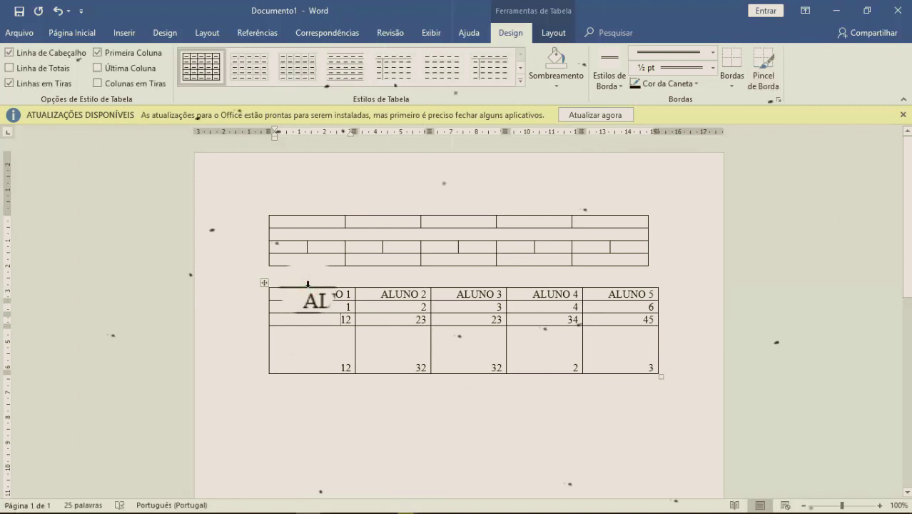
{"action": "left_click", "coordinate": [605, 65]}
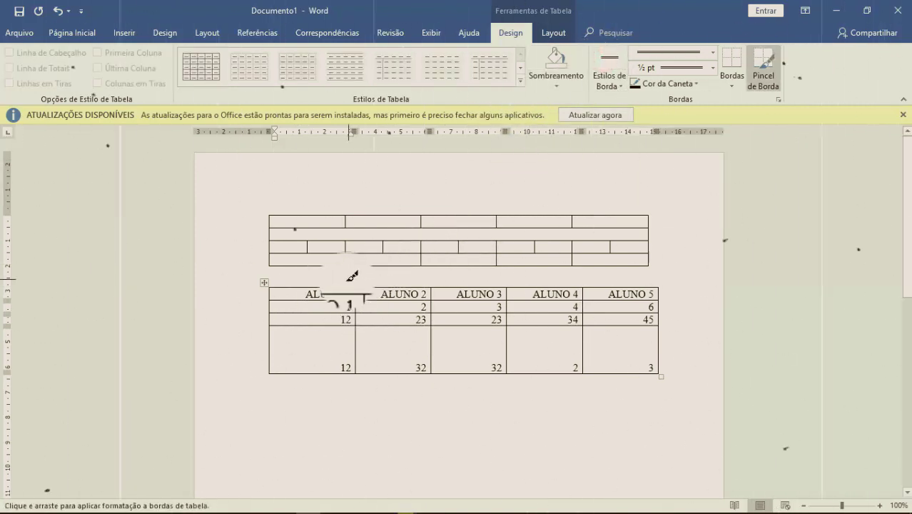
{"action": "key", "text": "Escape"}
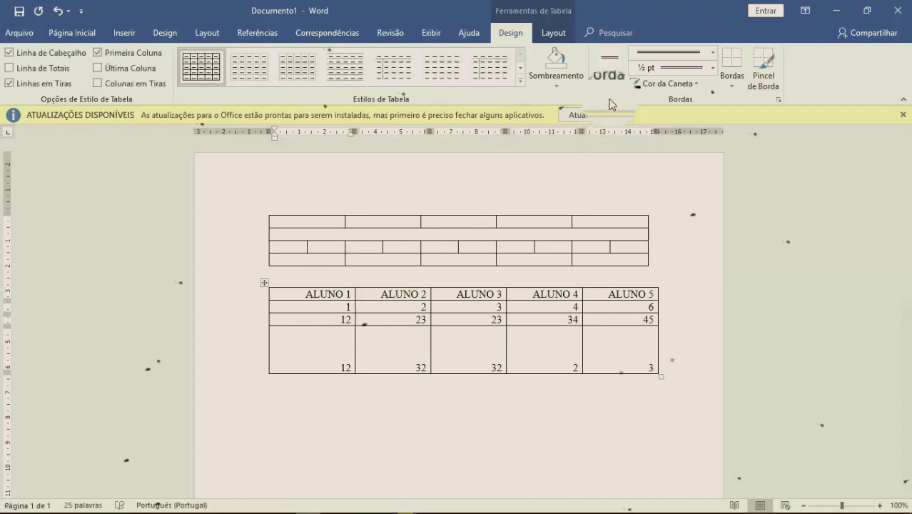
Step: Paint double-line borders around the ALUNO 1 and ALUNO 2 header cells of the lower table
{"action": "left_click", "coordinate": [606, 65]}
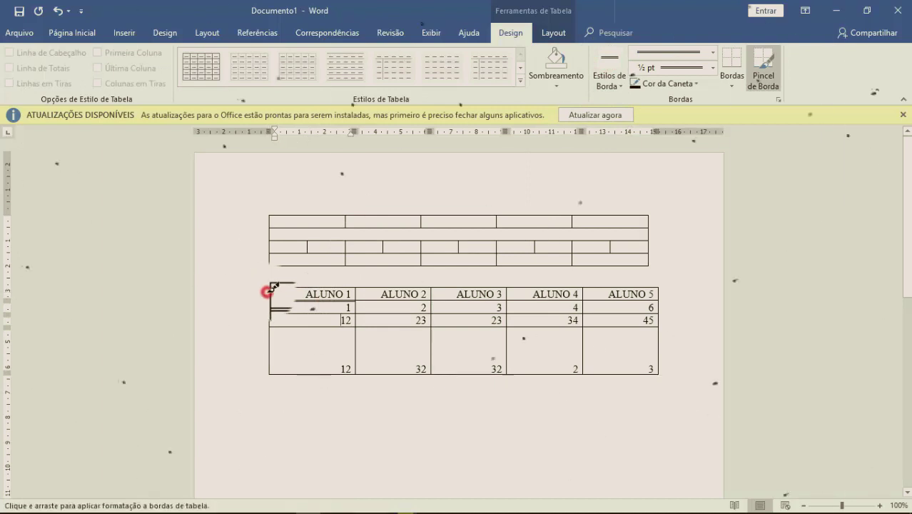
{"action": "mouse_move", "coordinate": [274, 286]}
{"action": "left_mouse_down"}
{"action": "mouse_move", "coordinate": [368, 300]}
{"action": "mouse_move", "coordinate": [364, 285]}
{"action": "mouse_move", "coordinate": [355, 291]}
{"action": "mouse_move", "coordinate": [367, 287]}
{"action": "left_mouse_up"}
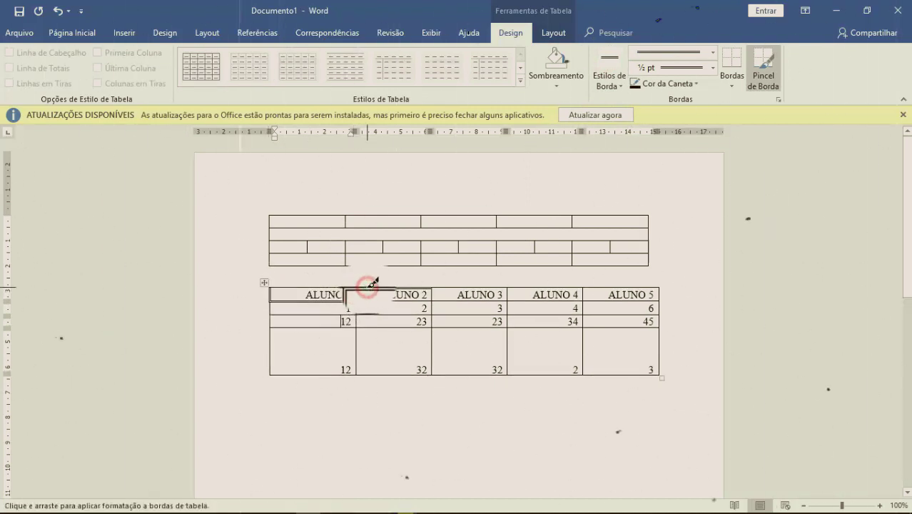
{"action": "left_click", "coordinate": [349, 288]}
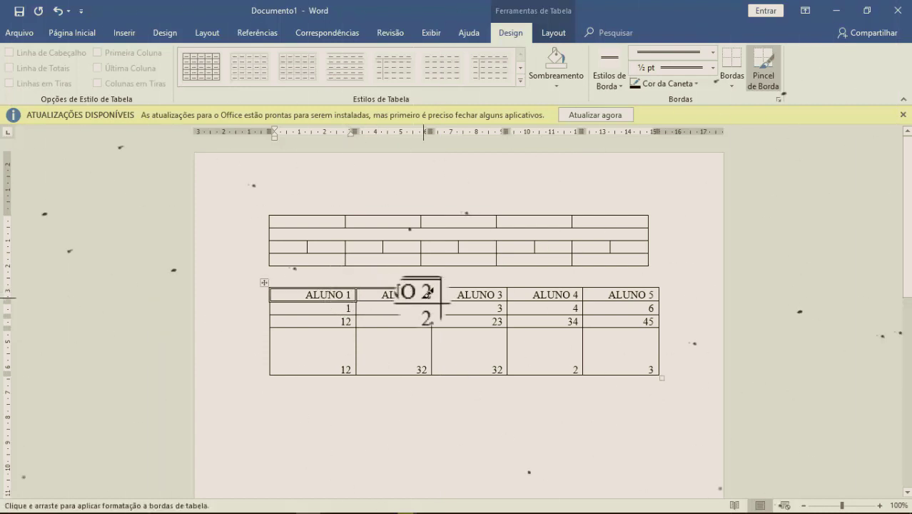
{"action": "left_click", "coordinate": [408, 300]}
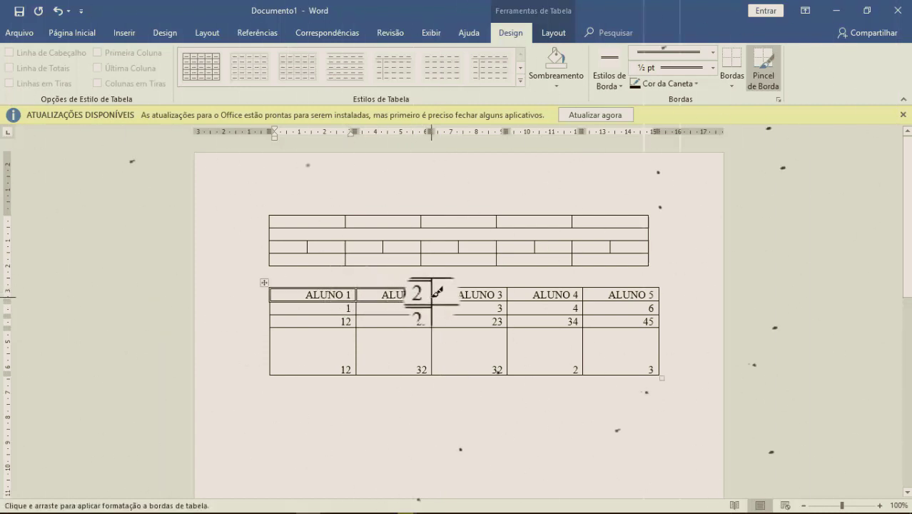
{"action": "left_click", "coordinate": [431, 297]}
{"action": "left_click", "coordinate": [453, 287]}
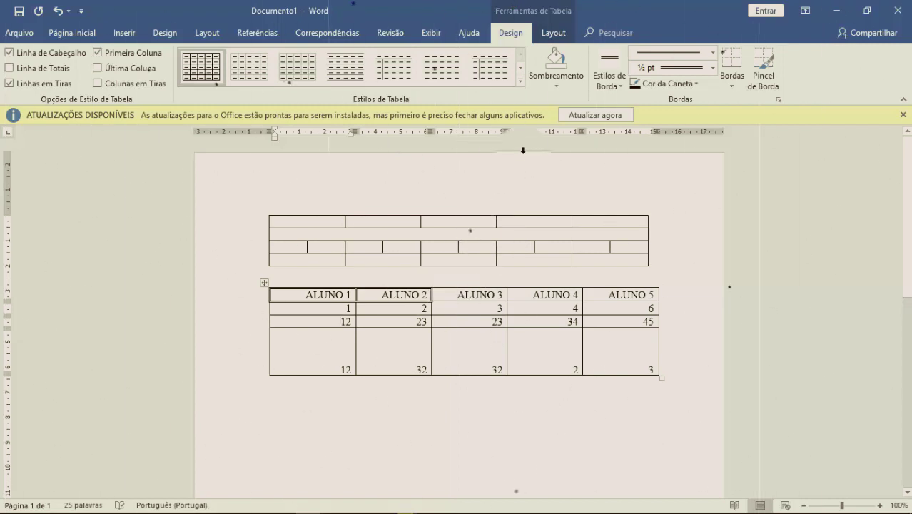
Step: Paint double-line borders on the ALUNO 3 header cell and stop the border painter
{"action": "left_click", "coordinate": [598, 66]}
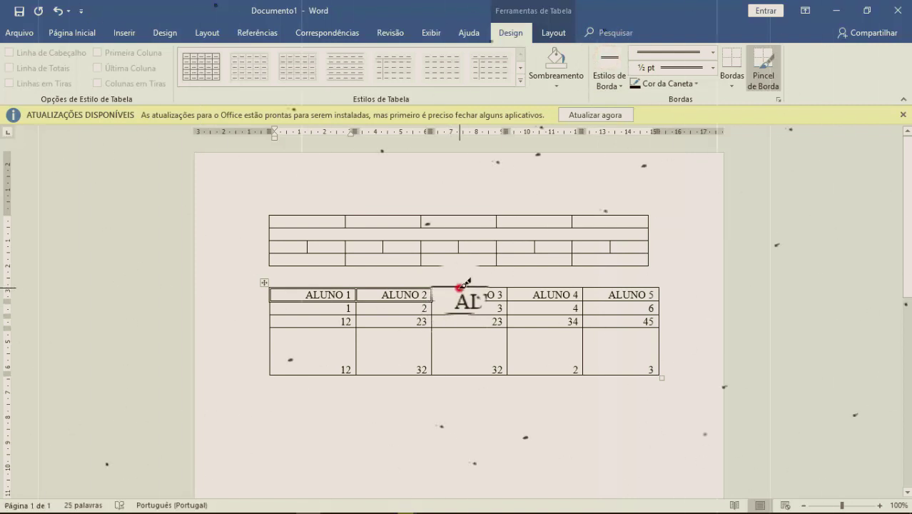
{"action": "left_click", "coordinate": [460, 301]}
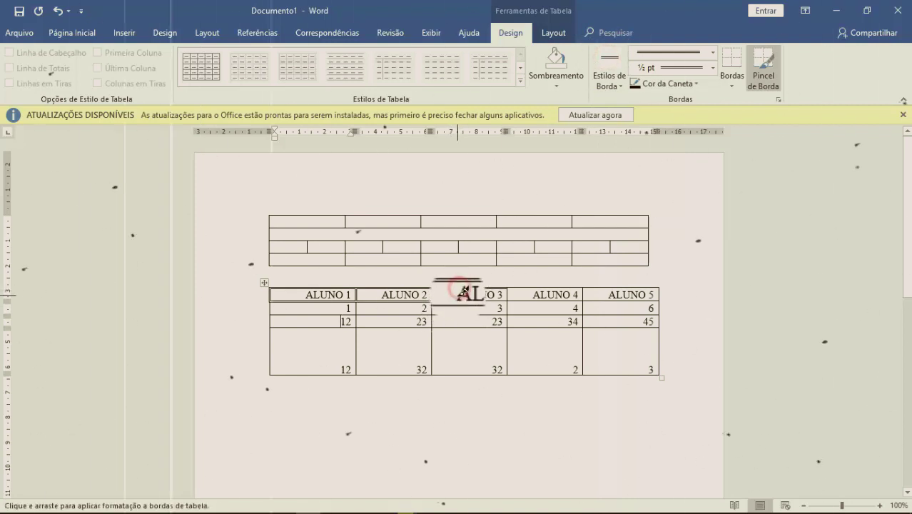
{"action": "left_click", "coordinate": [501, 293]}
{"action": "left_click", "coordinate": [533, 292]}
{"action": "key", "text": "Escape"}
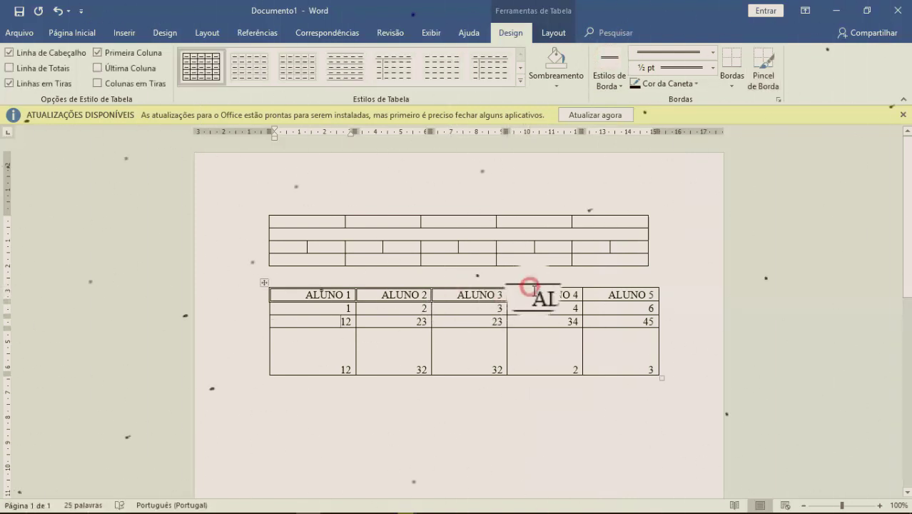
Step: Paint the black ½ pt double-line borders around the ALUNO 4 and ALUNO 5 header cells of the lower table
{"action": "left_click", "coordinate": [606, 61]}
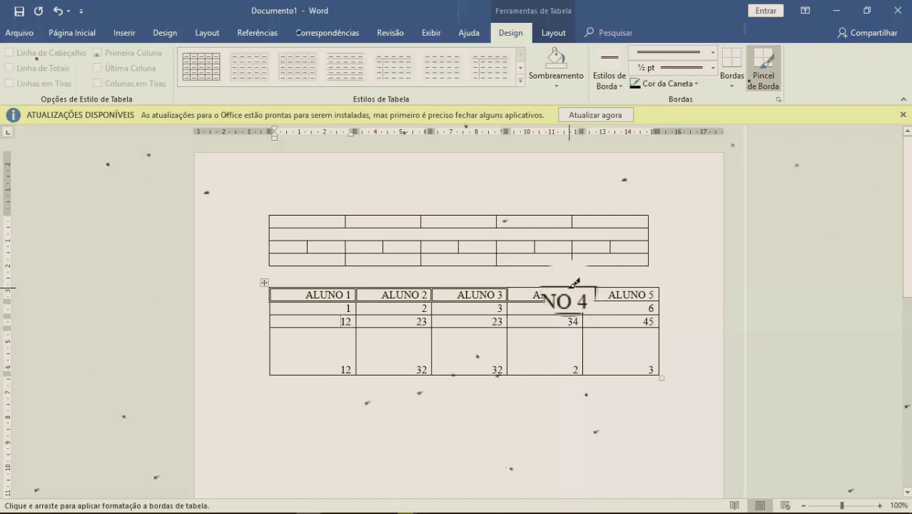
{"action": "left_click", "coordinate": [570, 287]}
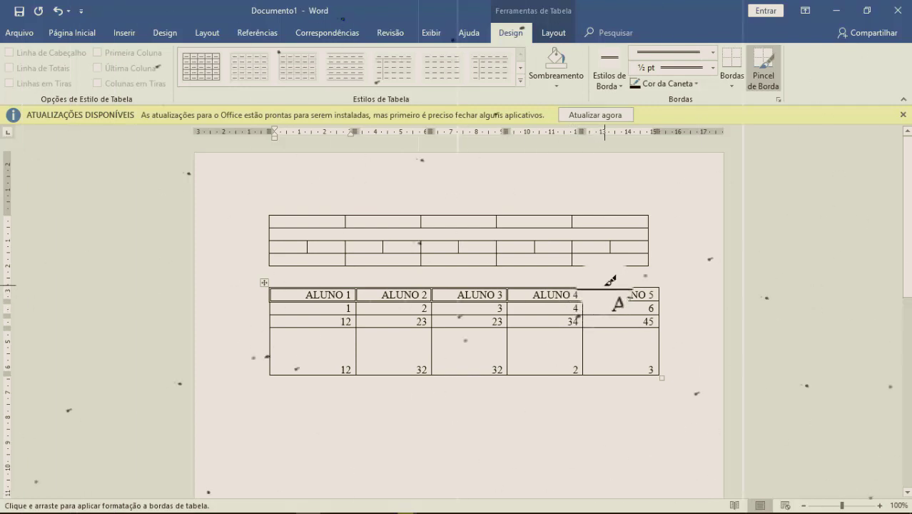
{"action": "left_click", "coordinate": [603, 287]}
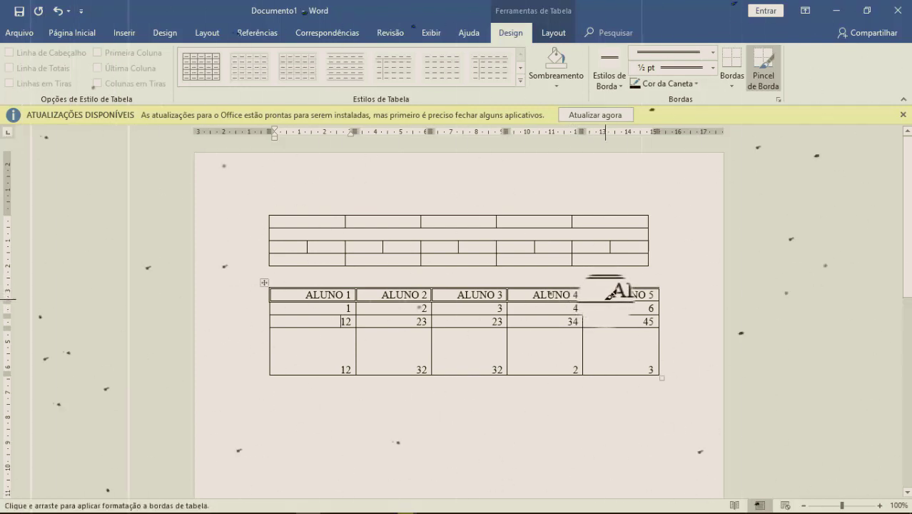
{"action": "left_click", "coordinate": [659, 295]}
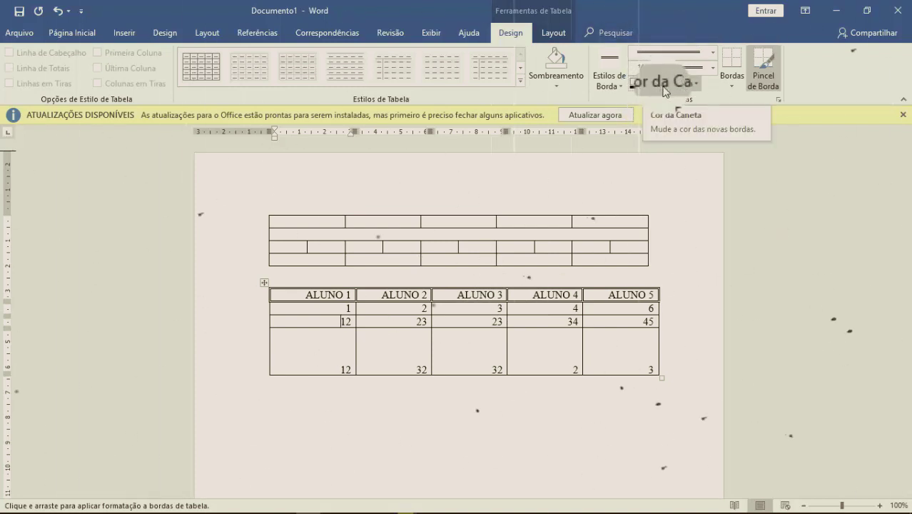
Step: Set the pen colour to standard red and paint the horizontal borders beneath the first three cells of the ALUNO 1 column
{"action": "left_click", "coordinate": [697, 84]}
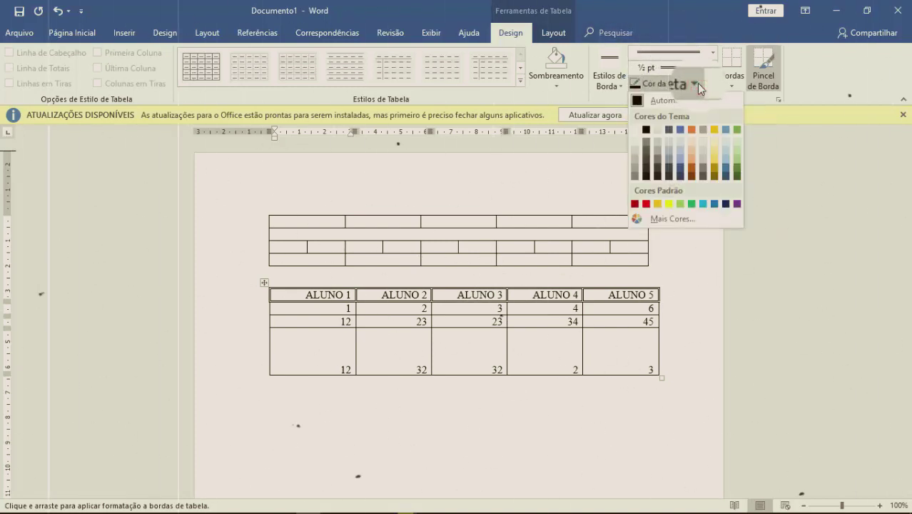
{"action": "left_click", "coordinate": [643, 206]}
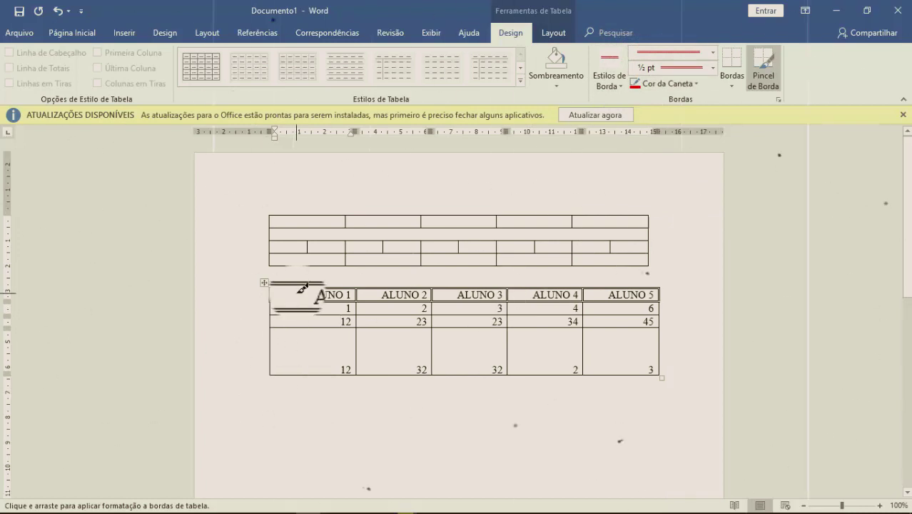
{"action": "left_click", "coordinate": [300, 315]}
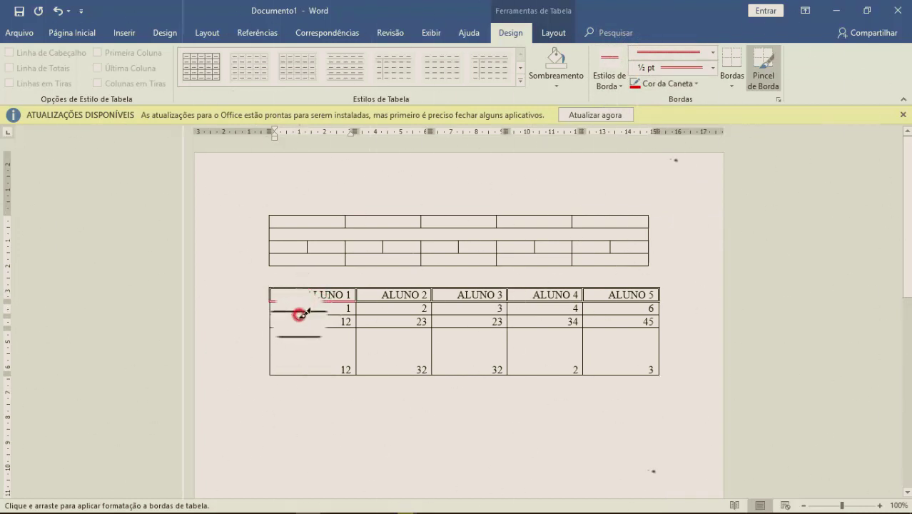
{"action": "left_click", "coordinate": [299, 329]}
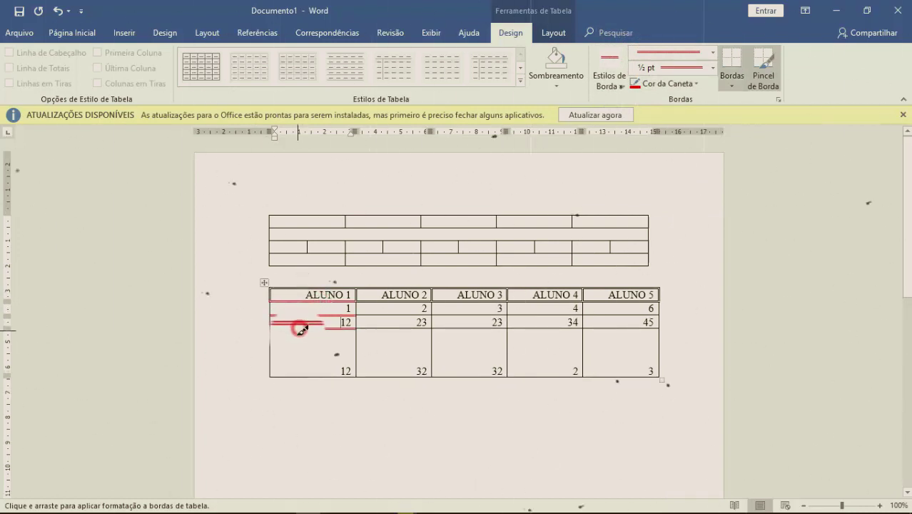
{"action": "left_click", "coordinate": [305, 374]}
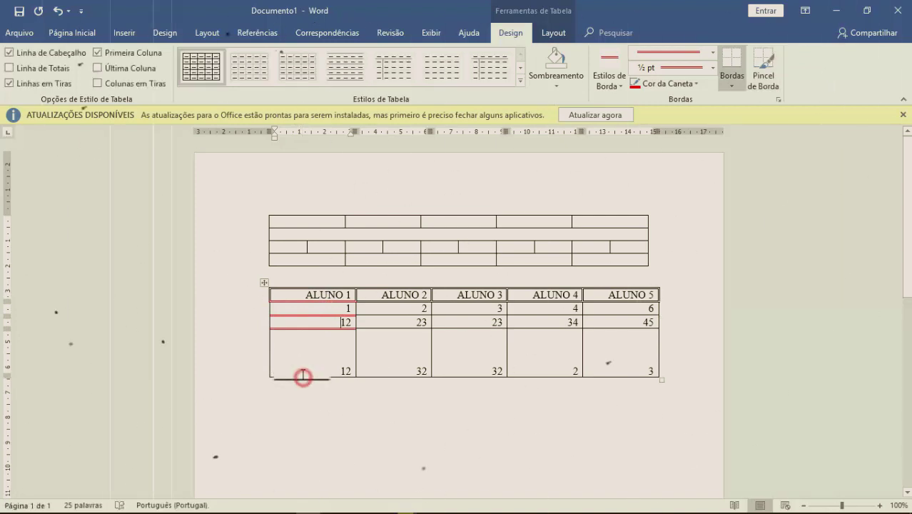
Step: Reactivate the border painter with the double-line style in red and paint the ALUNO 1 column's bottom and left borders
{"action": "left_click", "coordinate": [607, 59]}
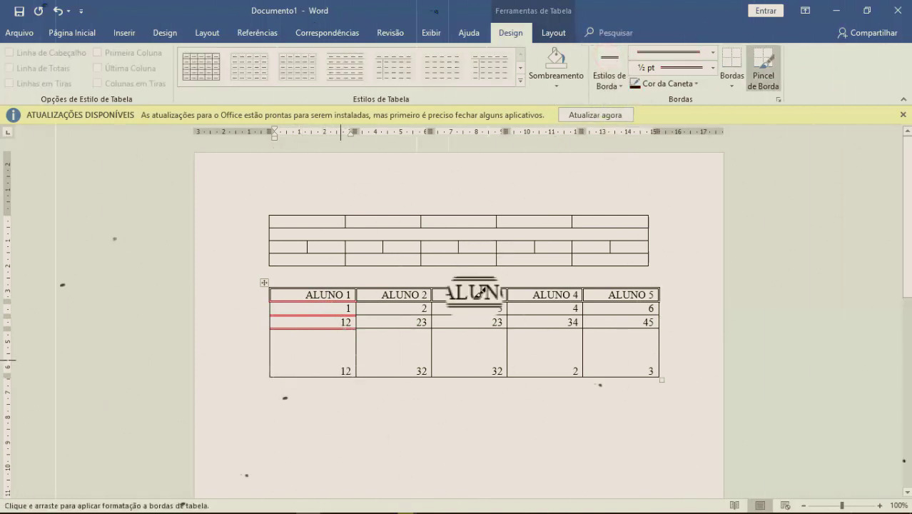
{"action": "left_click", "coordinate": [672, 84]}
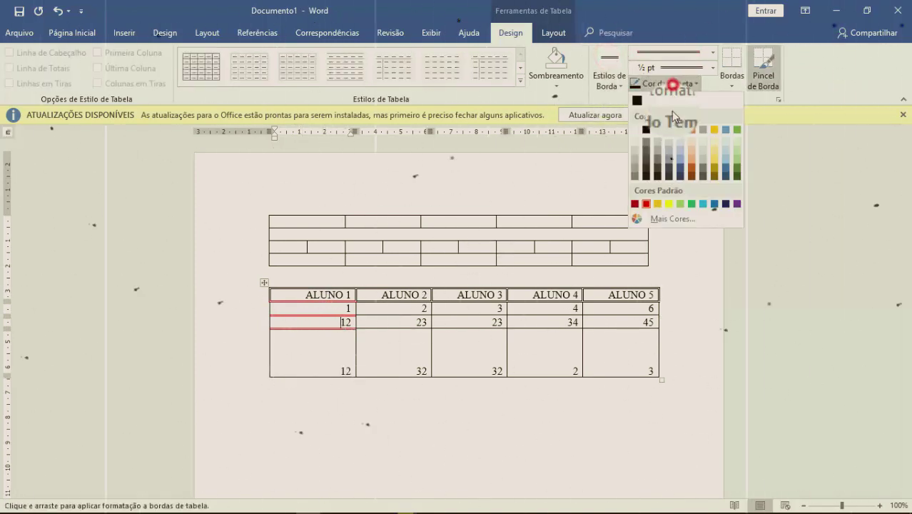
{"action": "left_click", "coordinate": [645, 203]}
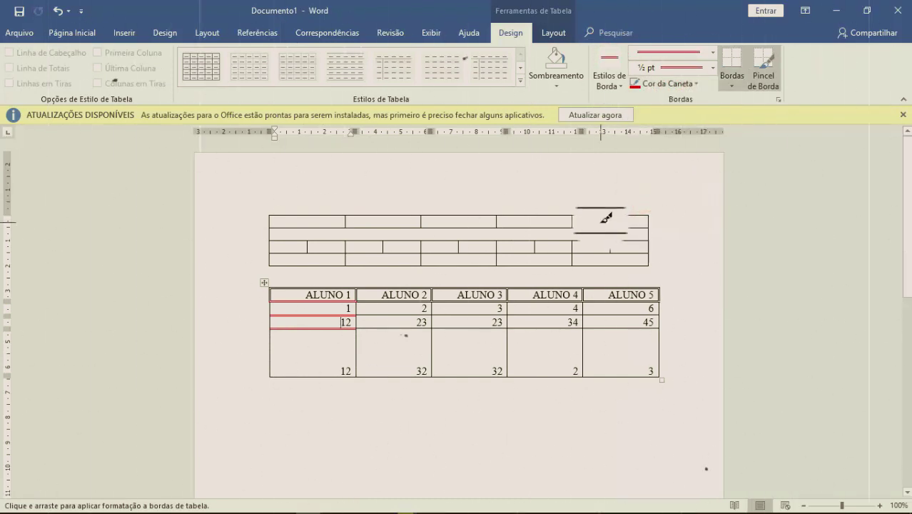
{"action": "left_click", "coordinate": [332, 375]}
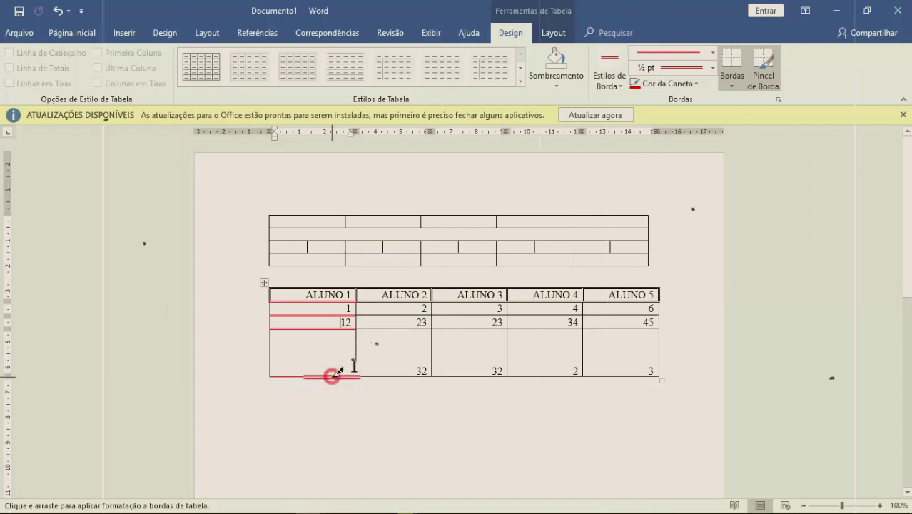
{"action": "left_click", "coordinate": [270, 345]}
{"action": "left_click", "coordinate": [273, 321]}
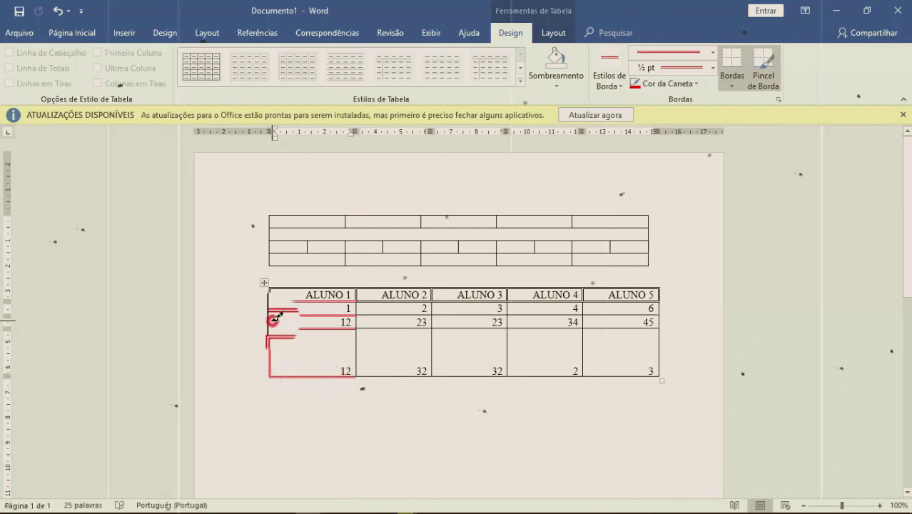
{"action": "left_click", "coordinate": [272, 297]}
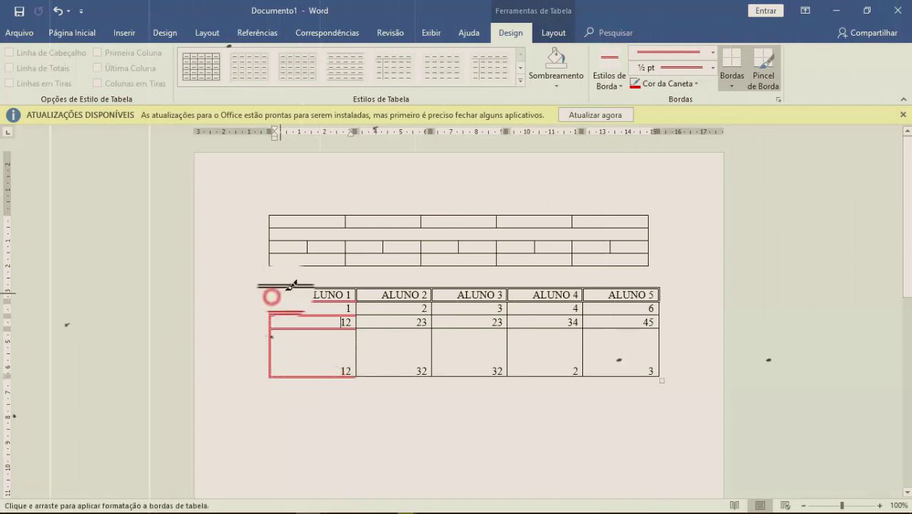
Step: Paint the top and right borders of the ALUNO 1 column with the red double line
{"action": "left_click", "coordinate": [287, 289]}
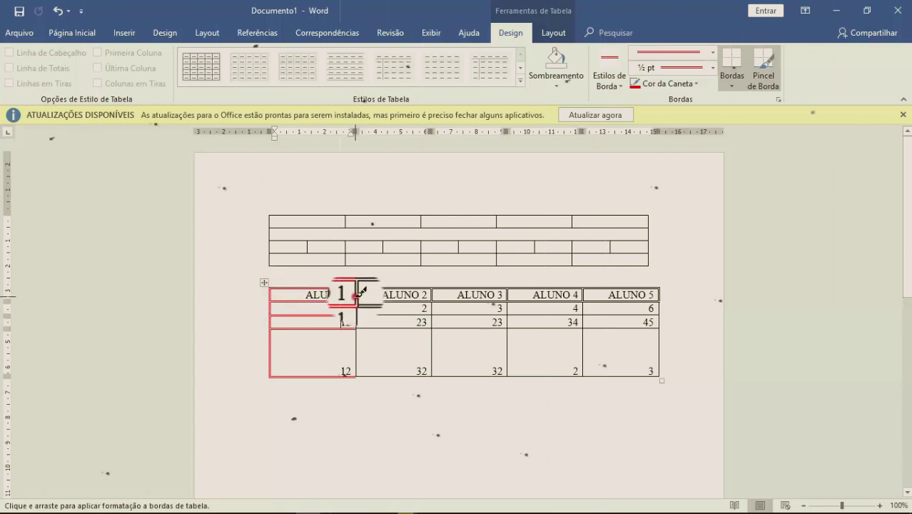
{"action": "left_click", "coordinate": [358, 311]}
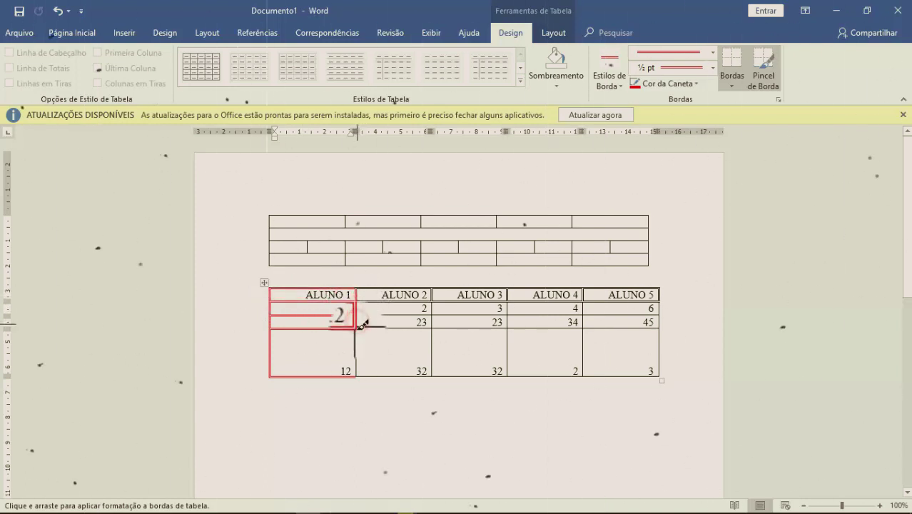
{"action": "left_click", "coordinate": [358, 327]}
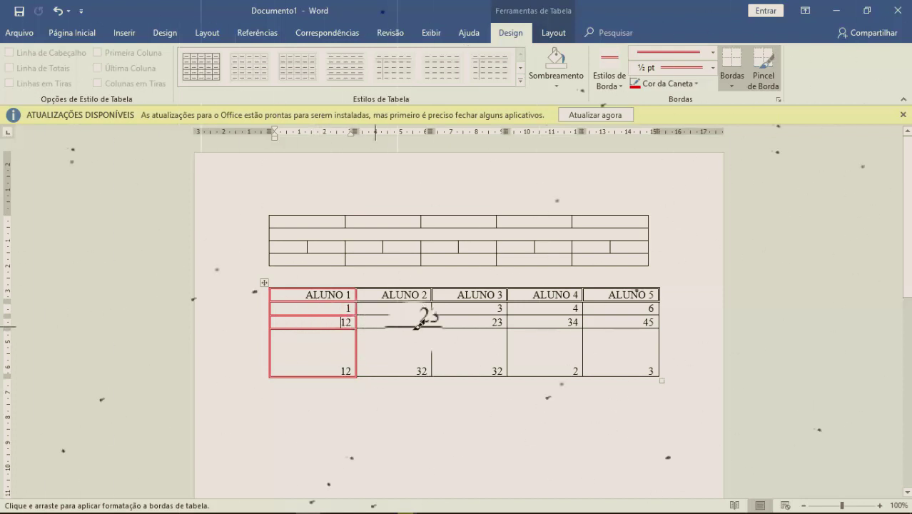
Step: Set the border weight to 1 ½ pt and paint red double-line borders around all header cells from ALUNO 1 to ALUNO 5
{"action": "left_click", "coordinate": [713, 68]}
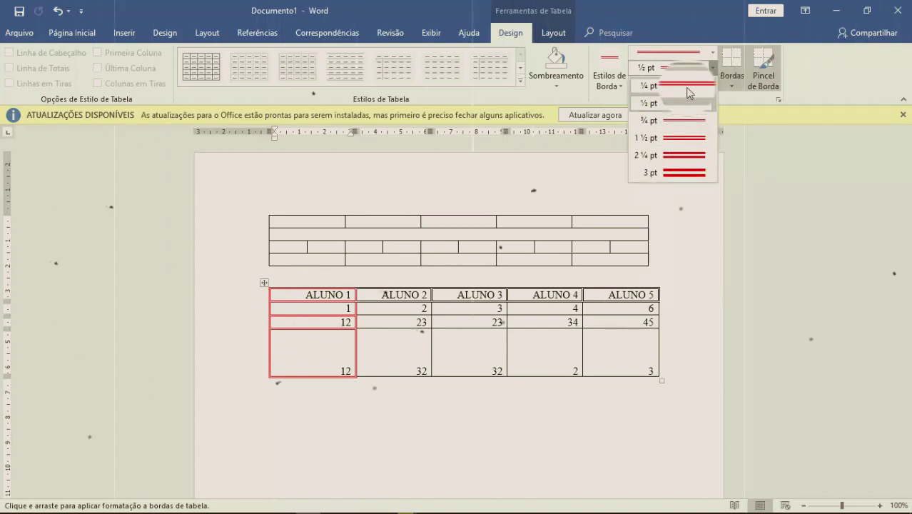
{"action": "left_click", "coordinate": [678, 137]}
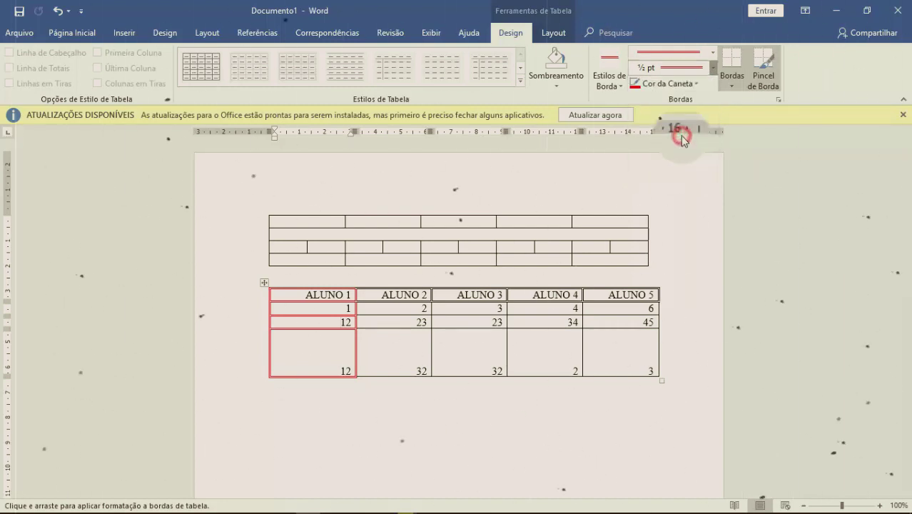
{"action": "left_click", "coordinate": [294, 287]}
{"action": "left_click", "coordinate": [308, 301]}
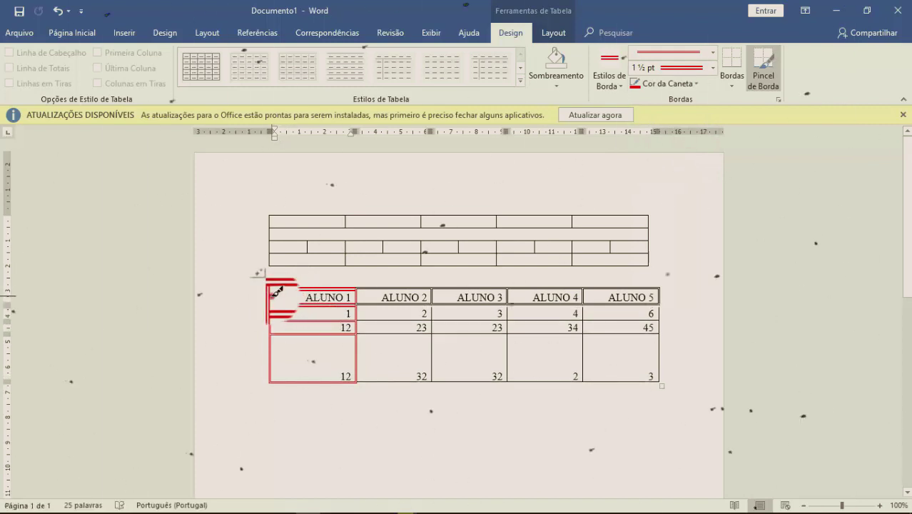
{"action": "left_click", "coordinate": [273, 296]}
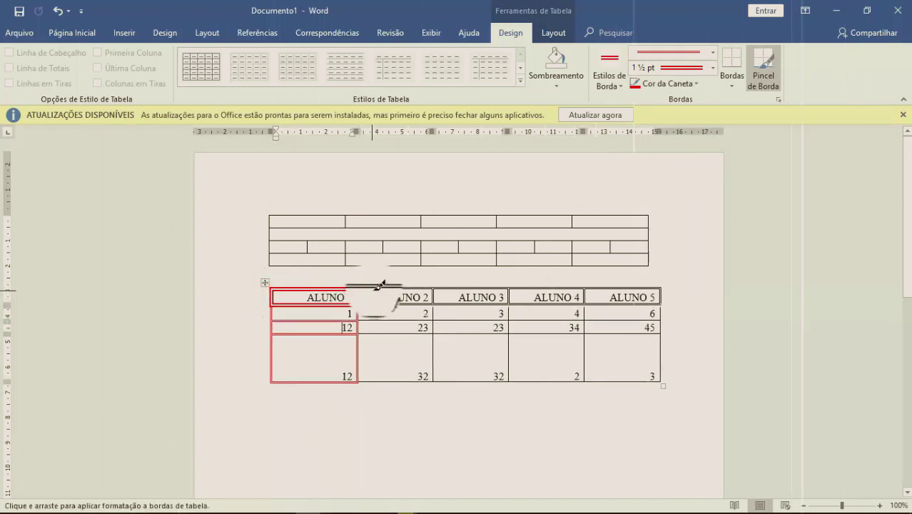
{"action": "mouse_move", "coordinate": [400, 286]}
{"action": "left_mouse_down"}
{"action": "mouse_move", "coordinate": [533, 285]}
{"action": "mouse_move", "coordinate": [529, 302]}
{"action": "mouse_move", "coordinate": [571, 285]}
{"action": "mouse_move", "coordinate": [584, 302]}
{"action": "mouse_move", "coordinate": [590, 291]}
{"action": "mouse_move", "coordinate": [670, 289]}
{"action": "left_mouse_up"}
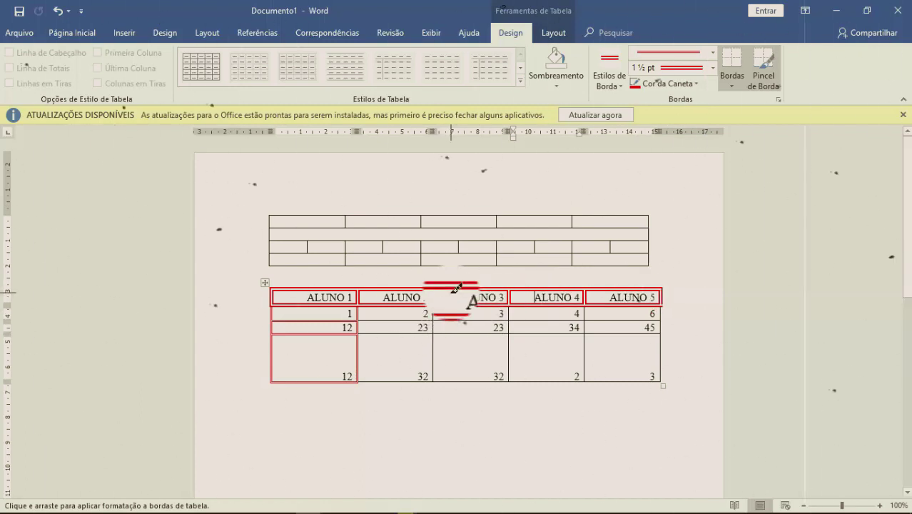
{"action": "scroll", "coordinate": [455, 288], "scroll_direction": "down", "scroll_amount": 2}
{"action": "scroll", "coordinate": [456, 288], "scroll_direction": "down", "scroll_amount": 6}
{"action": "scroll", "coordinate": [456, 287], "scroll_direction": "up", "scroll_amount": 7}
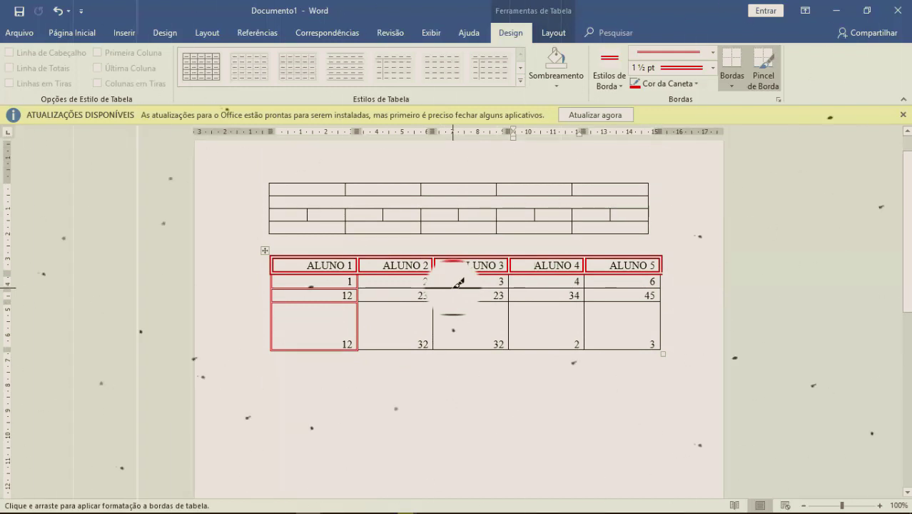
{"action": "scroll", "coordinate": [461, 285], "scroll_direction": "up", "scroll_amount": 1}
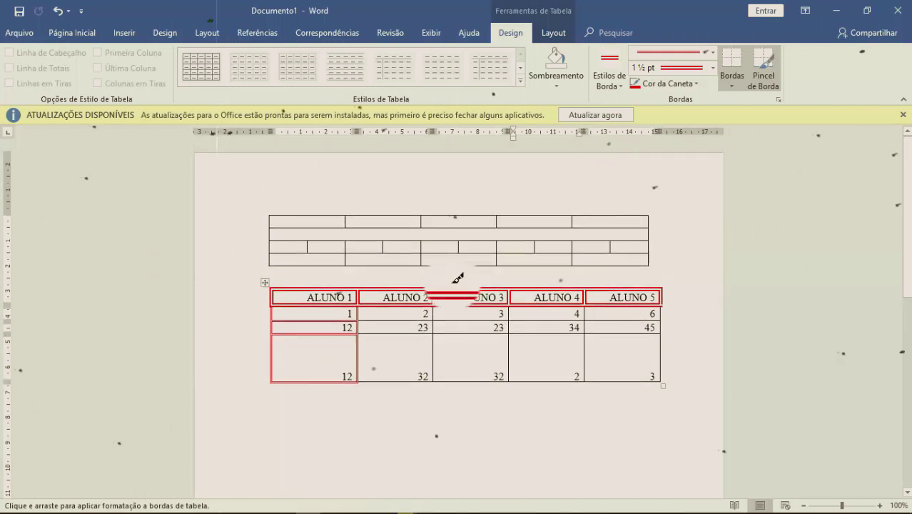
{"action": "scroll", "coordinate": [459, 274], "scroll_direction": "down", "scroll_amount": 7}
{"action": "scroll", "coordinate": [459, 276], "scroll_direction": "down", "scroll_amount": 3}
{"action": "scroll", "coordinate": [459, 275], "scroll_direction": "up", "scroll_amount": 10}
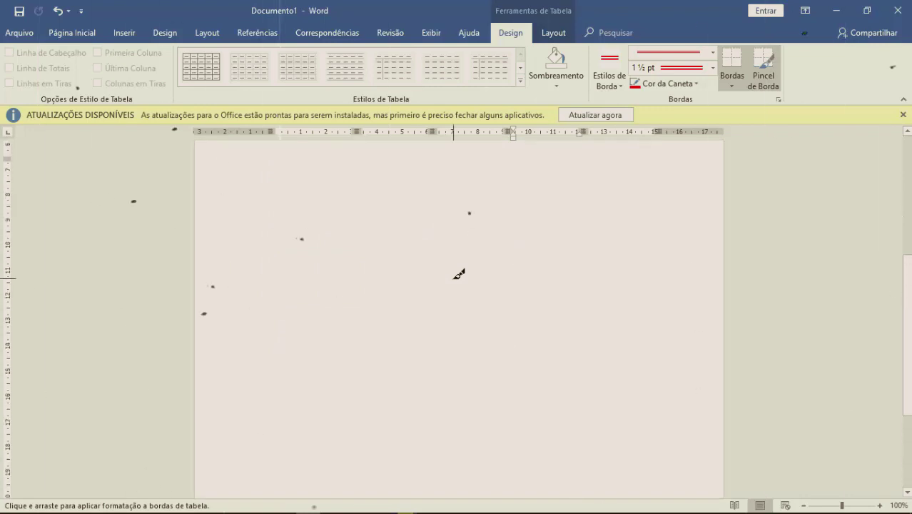
{"action": "scroll", "coordinate": [461, 273], "scroll_direction": "down", "scroll_amount": 15}
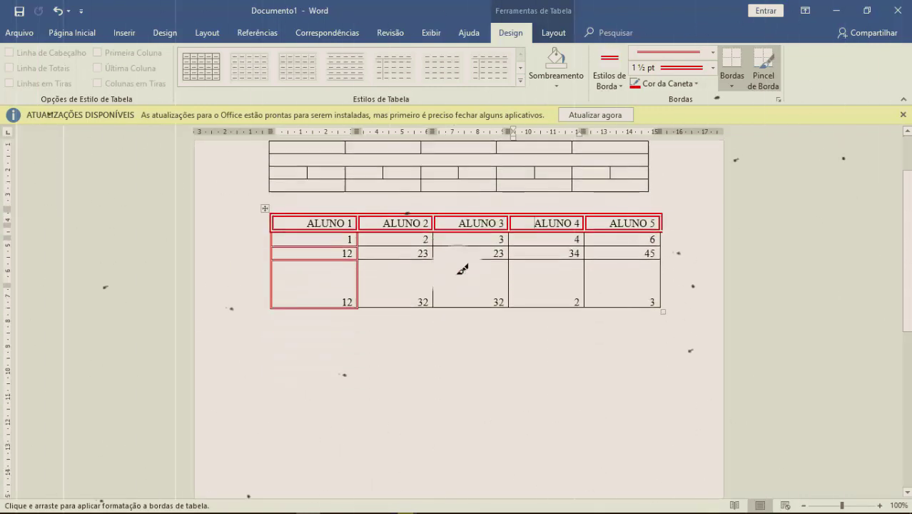
{"action": "scroll", "coordinate": [462, 269], "scroll_direction": "up", "scroll_amount": 13}
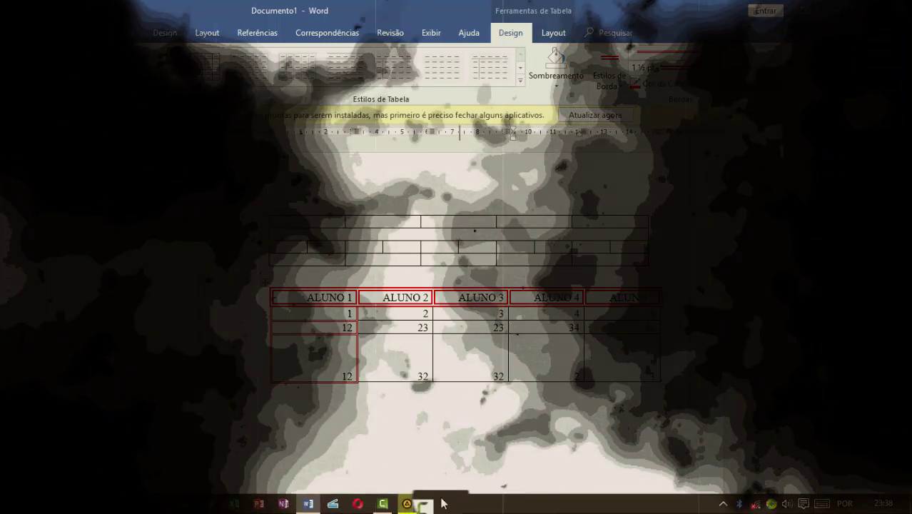
{"action": "mouse_move", "coordinate": [433, 505]}
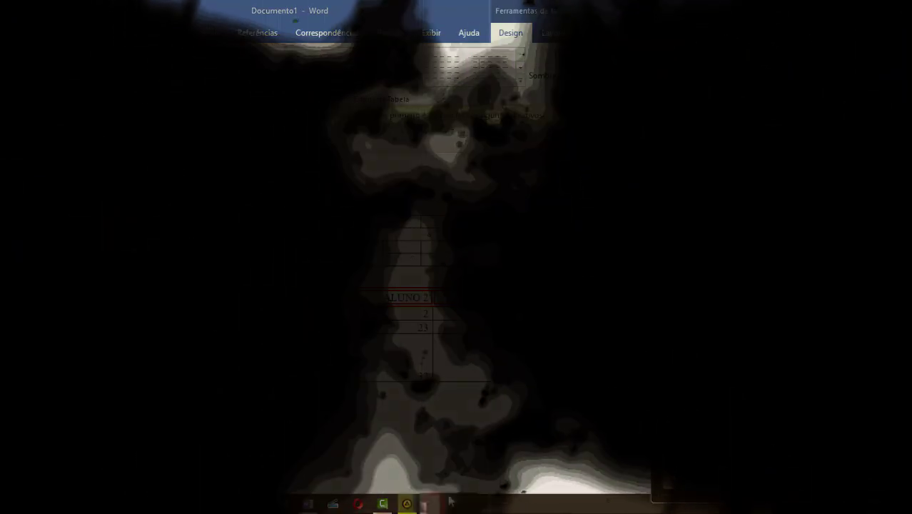